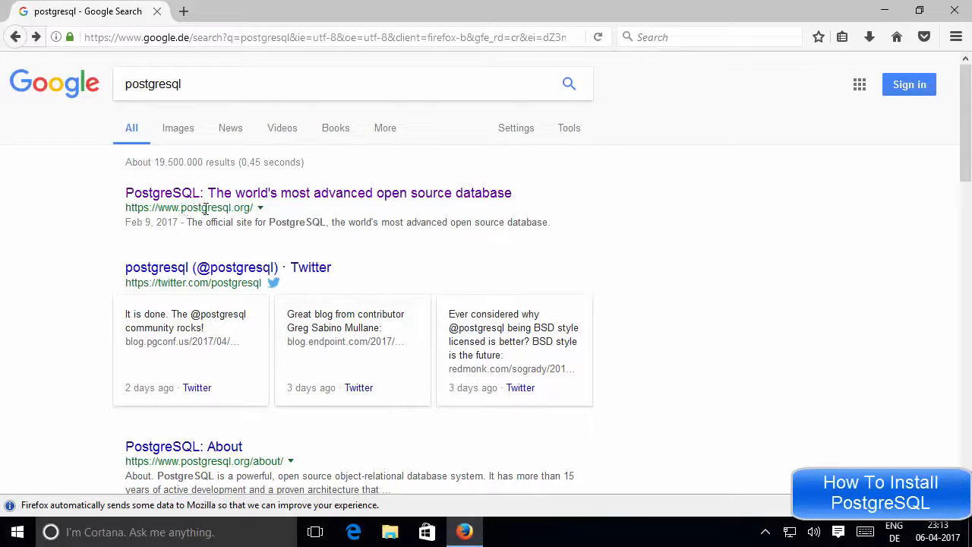
Step: Open postgresql.org from the Google results for 'postgresql'
left_click(259, 199)
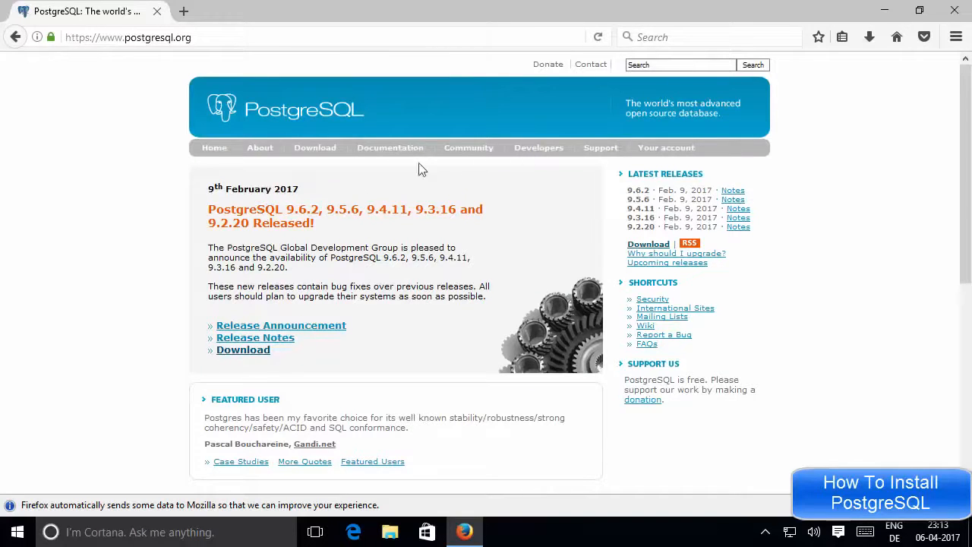
Step: Go from Download to the Windows installers page, then follow the EnterpriseDB installer link
left_click(312, 153)
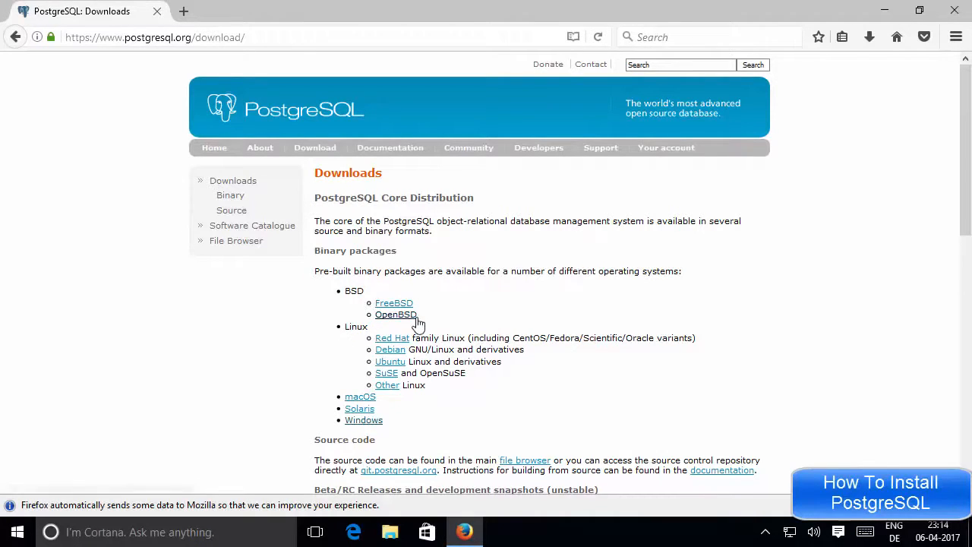
left_click(361, 426)
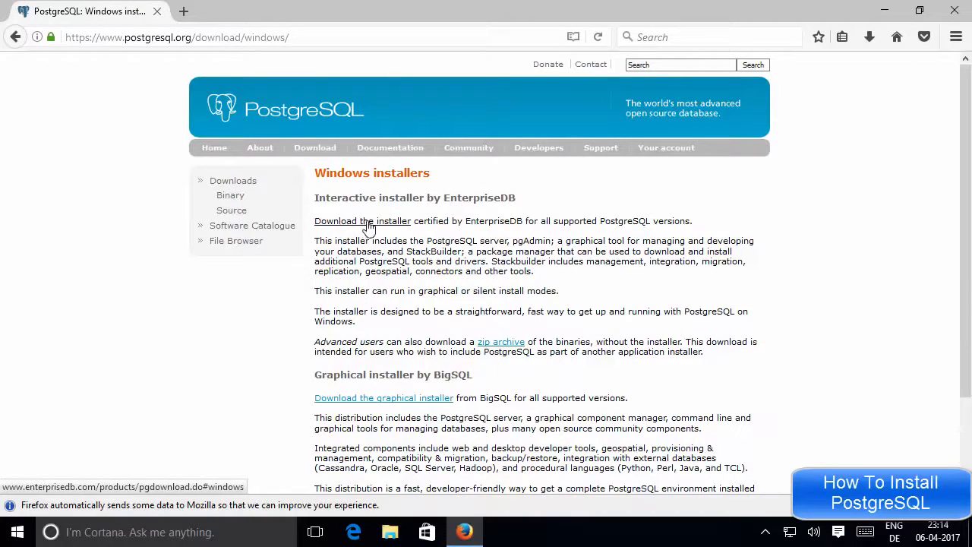
left_click(369, 226)
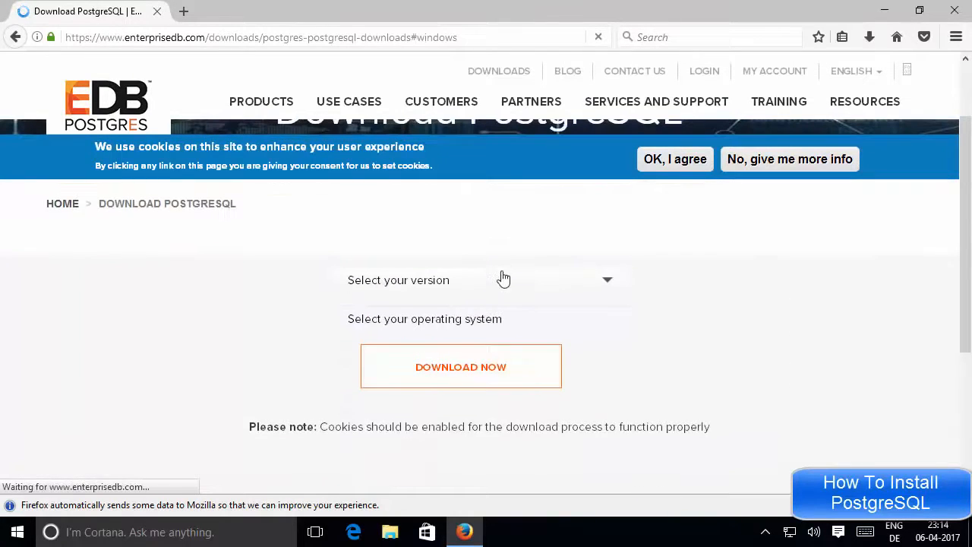
Step: Request PostgreSQL 9.6.2 for Windows x86-64 from EnterpriseDB's download form
left_click(426, 281)
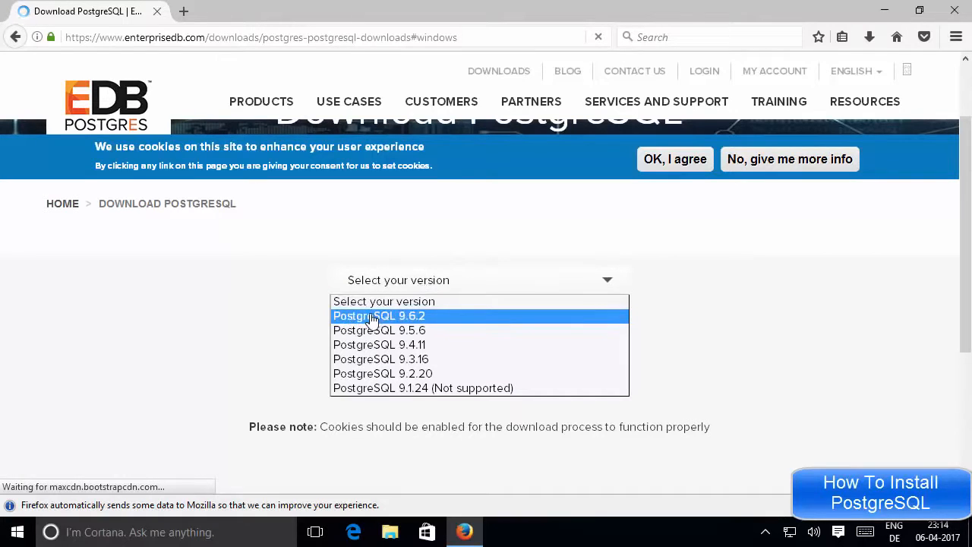
left_click(414, 320)
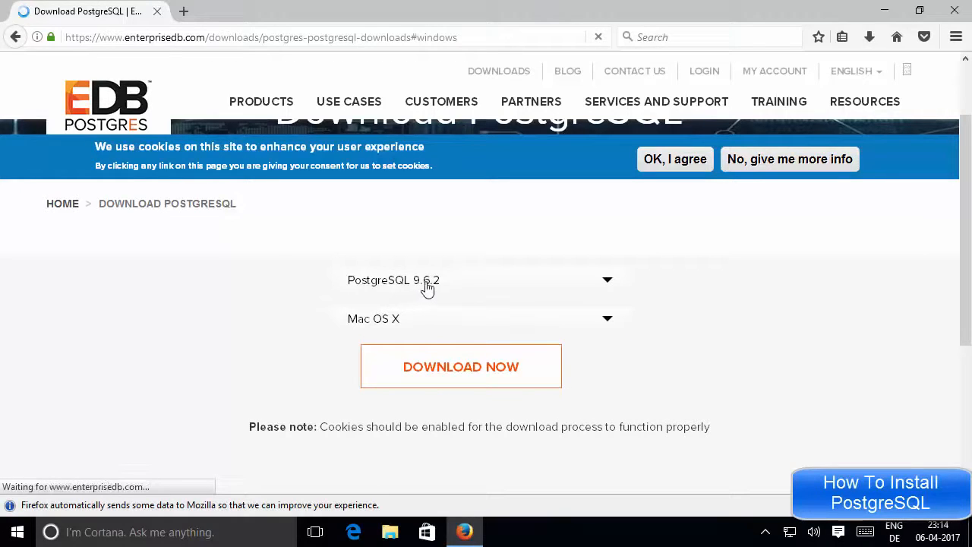
left_click(385, 322)
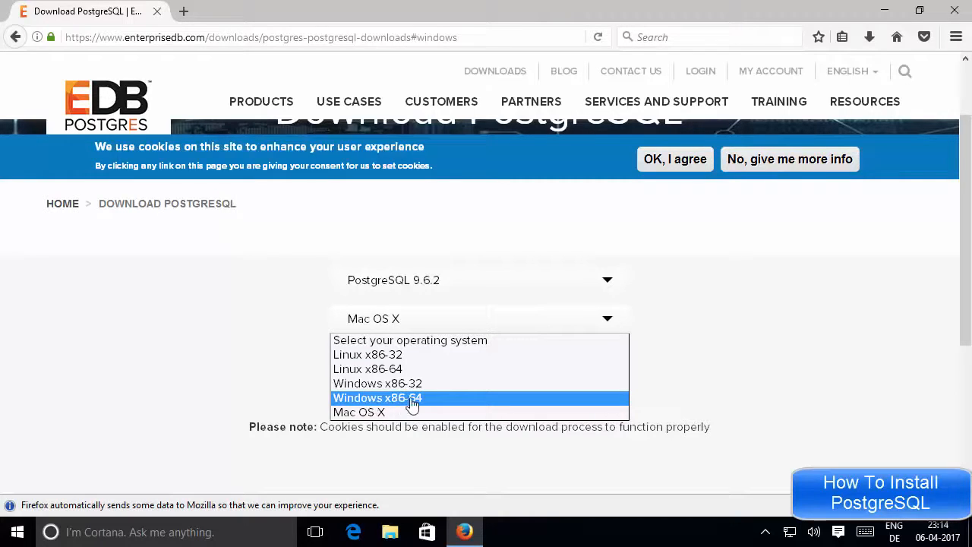
left_click(405, 401)
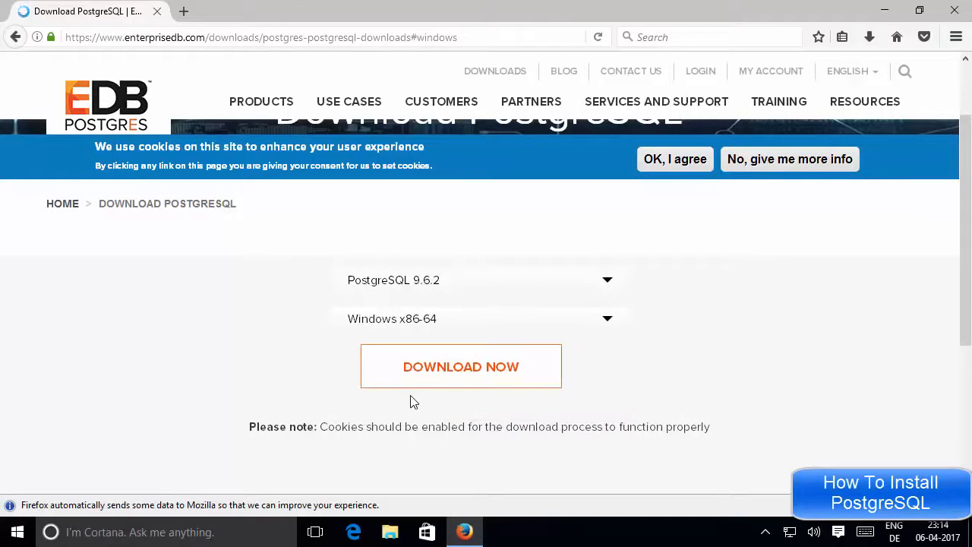
left_click(467, 374)
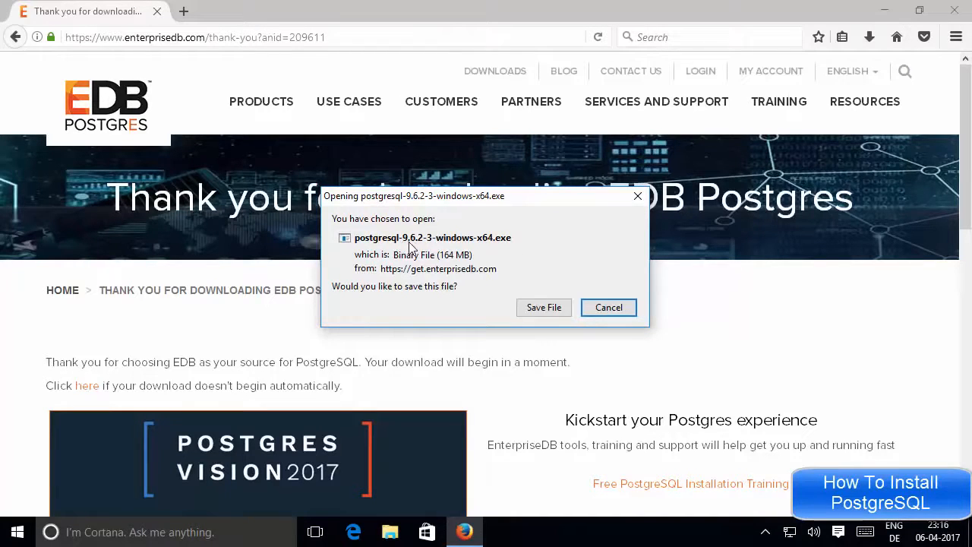
Step: Save postgresql-9.6.2-3-windows-x64.exe to disk and minimize Firefox
left_click(489, 250)
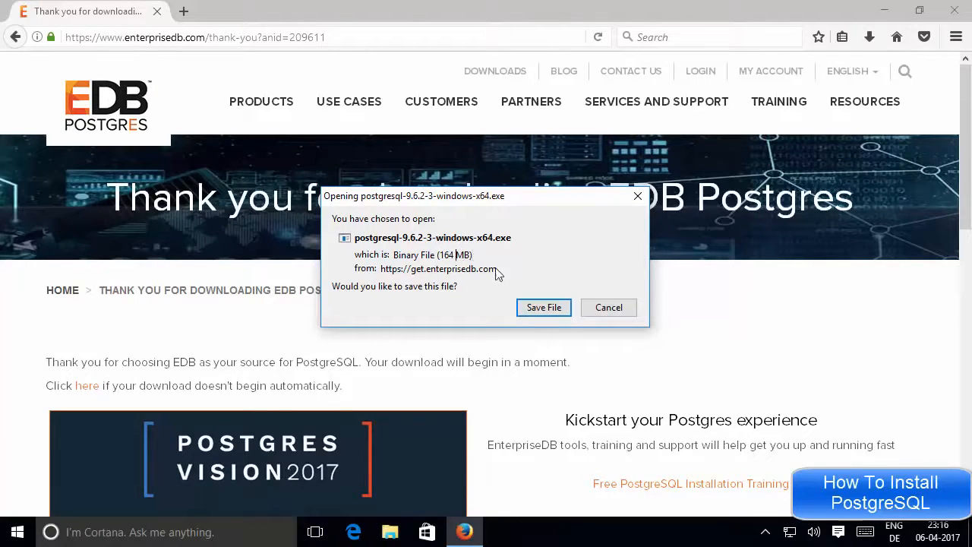
left_click(541, 308)
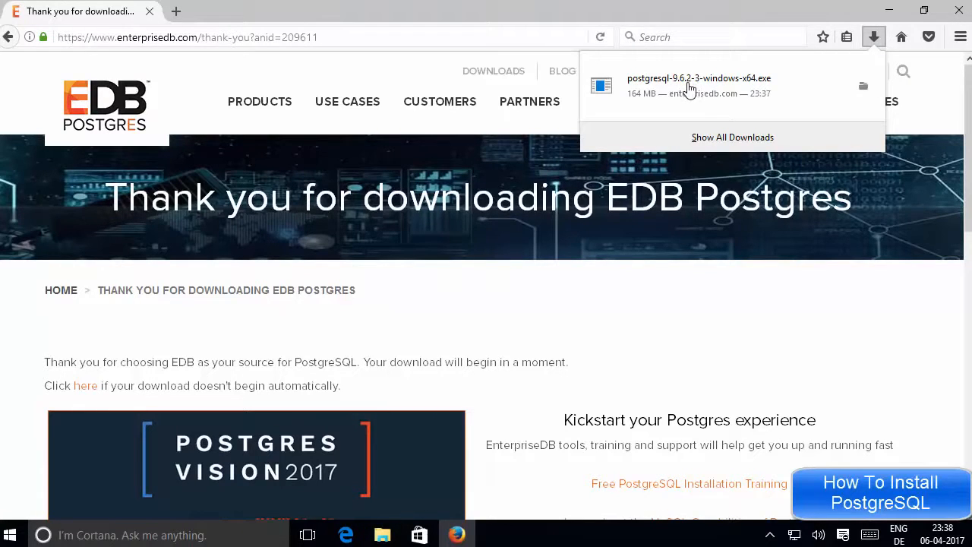
left_click(890, 11)
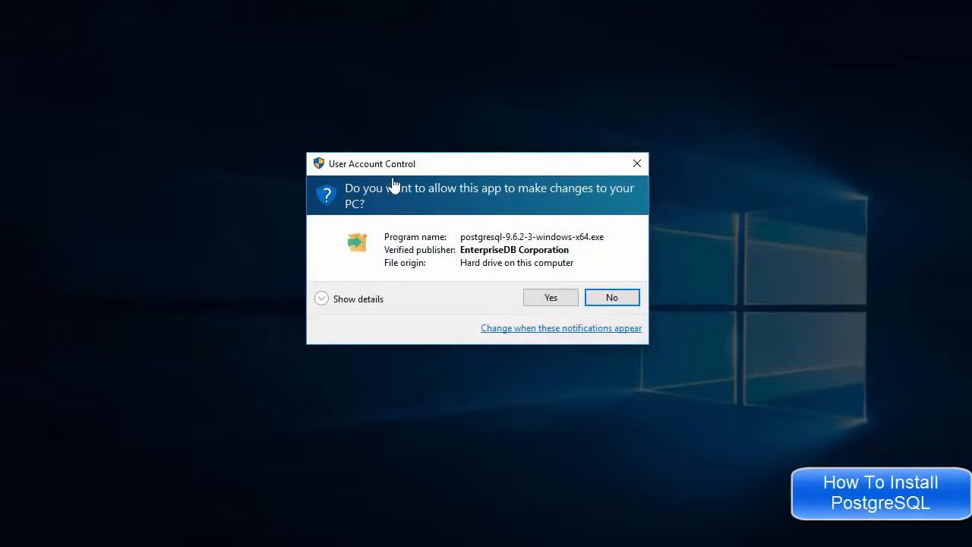
Step: Approve the User Account Control prompt so the PostgreSQL installer can run
left_click(541, 299)
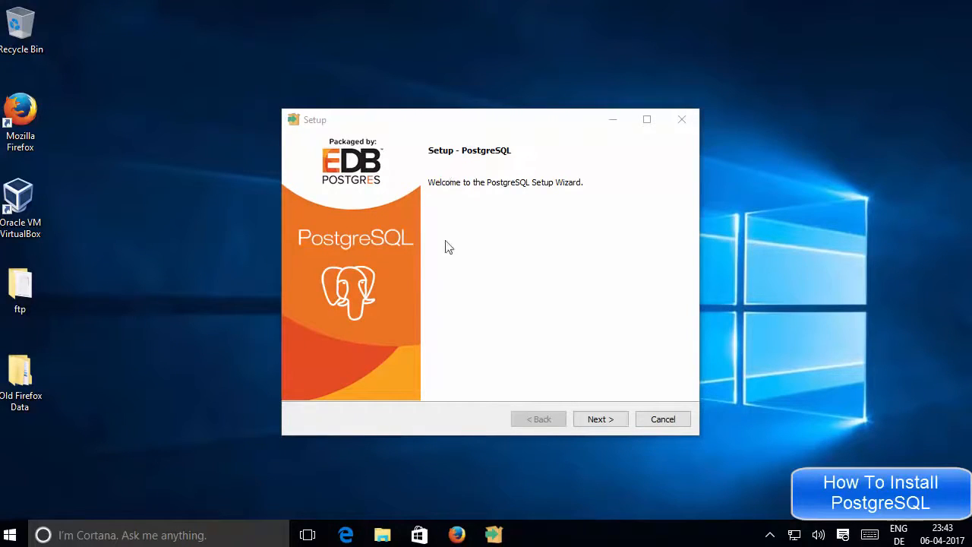
Step: Get past the Welcome page and keep the default installation and data directories
left_click(598, 422)
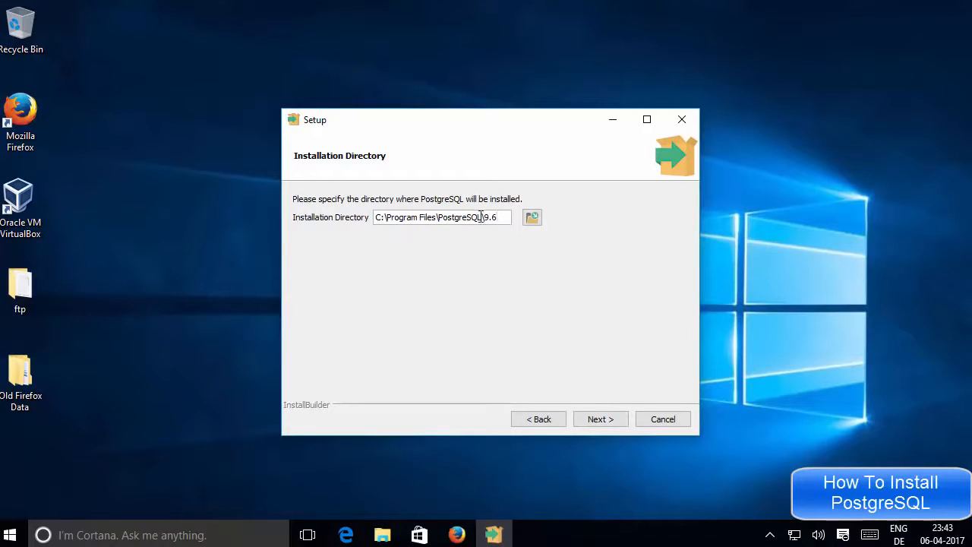
left_click_drag(499, 219, 374, 208)
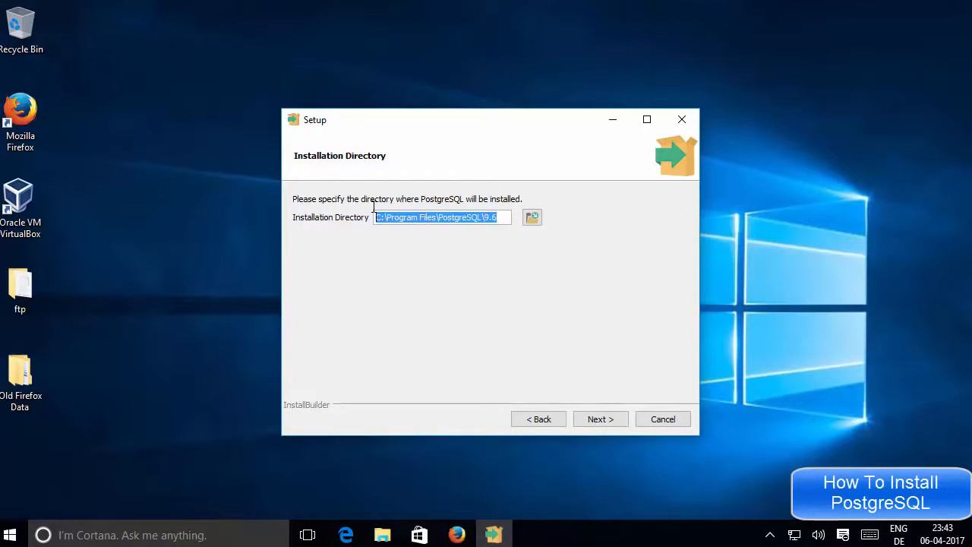
left_click(501, 220)
left_click_drag(501, 220, 374, 218)
left_click(608, 420)
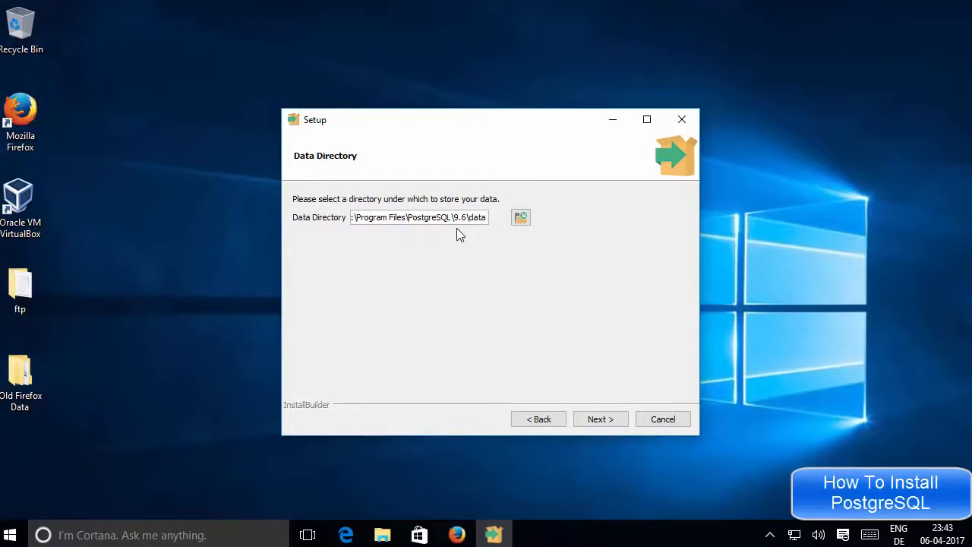
left_click(605, 422)
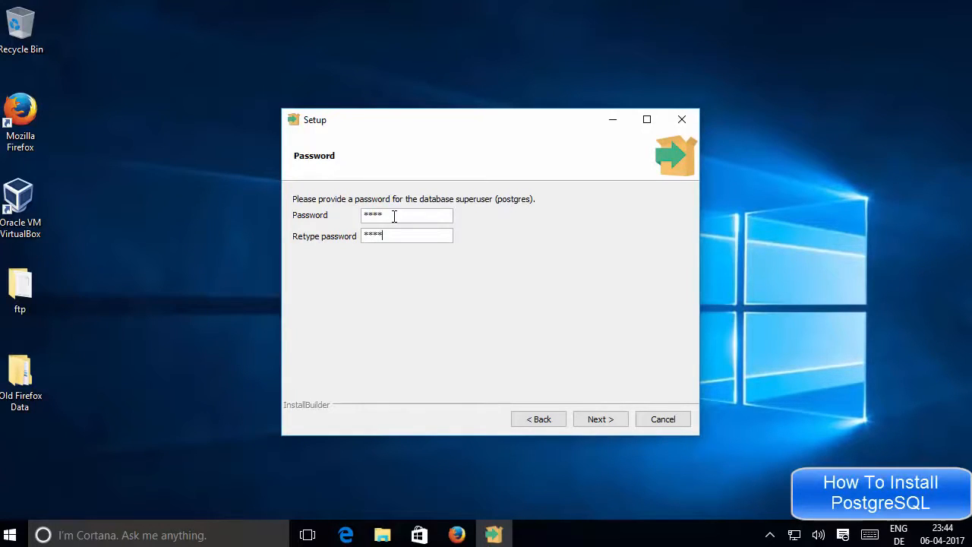
Step: Confirm the password, keep port 5432 and the default locale, and begin installing
left_click(600, 420)
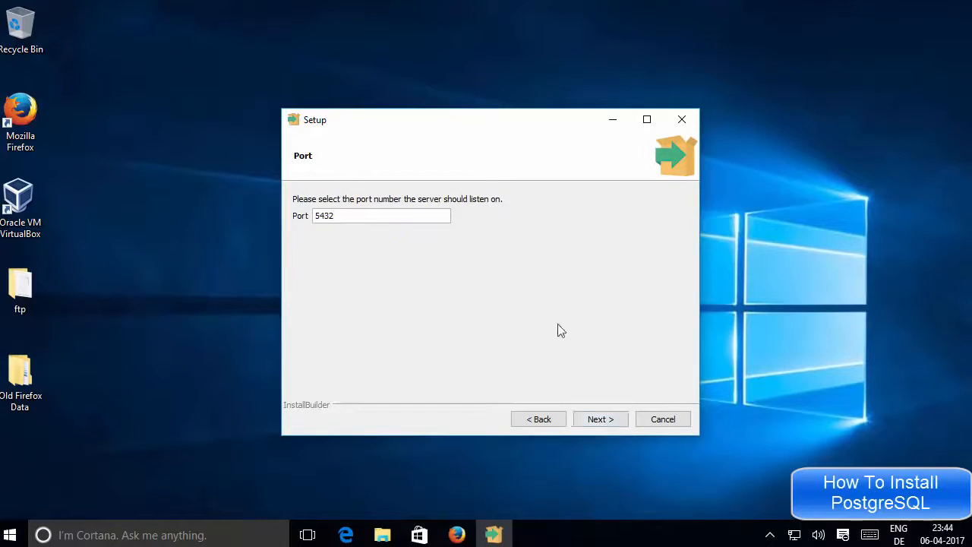
double_click(314, 216)
left_click(351, 216)
left_click_drag(351, 216, 308, 216)
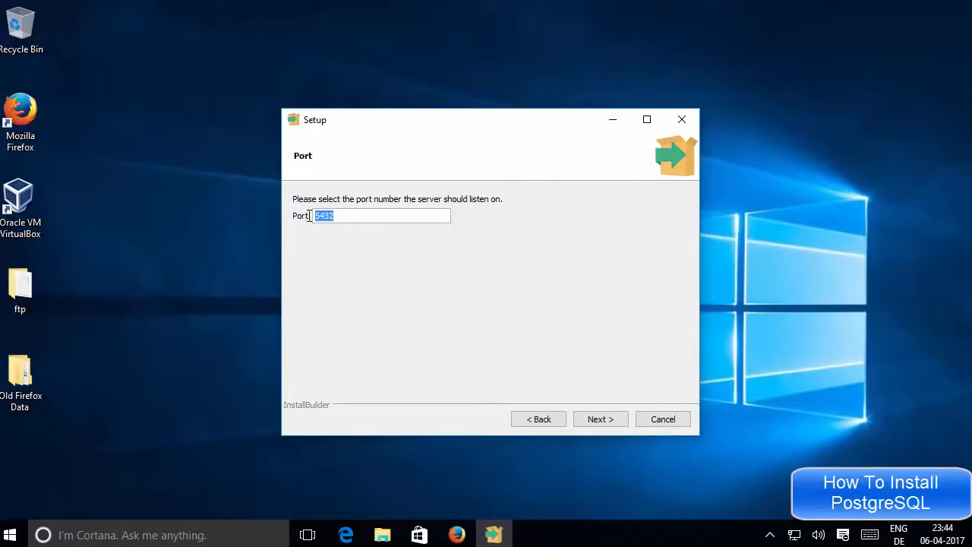
left_click(365, 219)
left_click(597, 423)
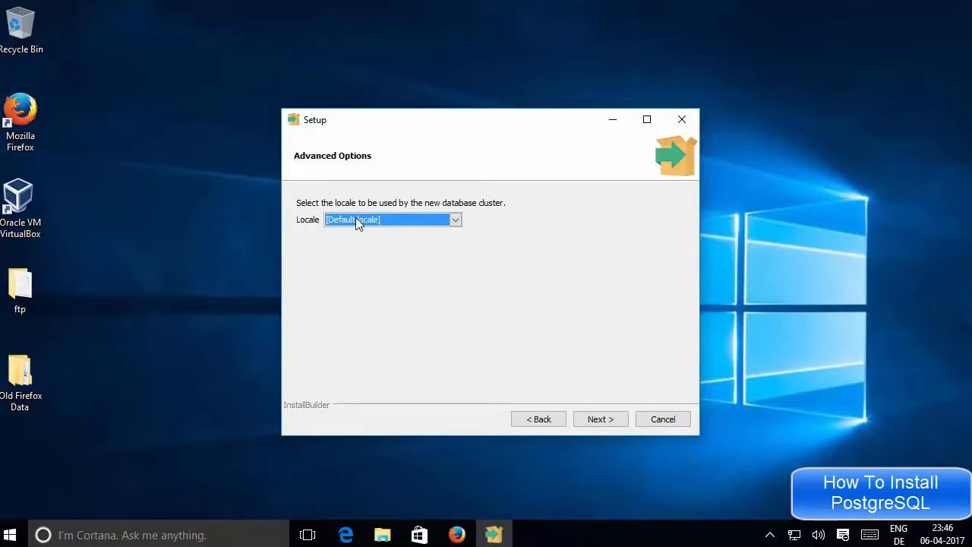
left_click(598, 422)
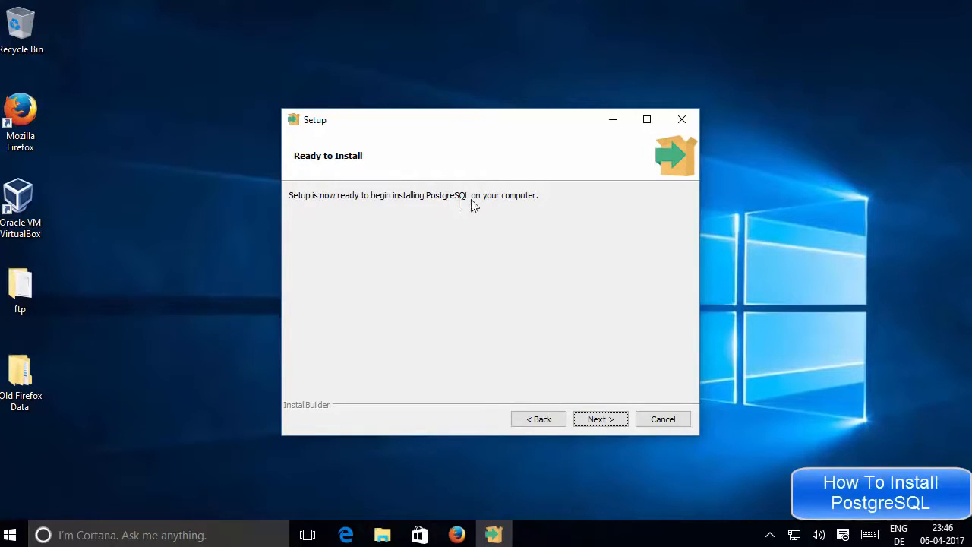
left_click(599, 418)
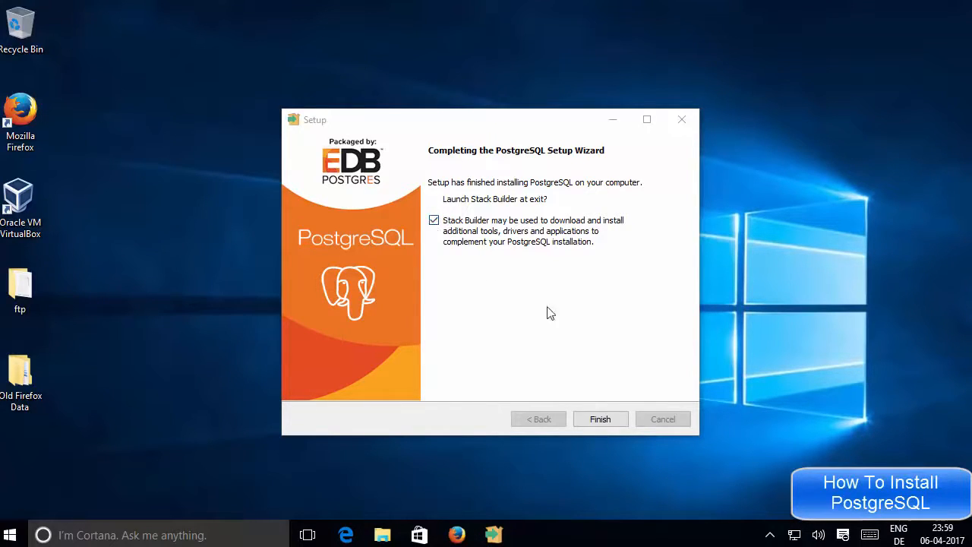
Step: Finish the setup wizard with 'Launch Stack Builder at exit' left checked
left_click(600, 420)
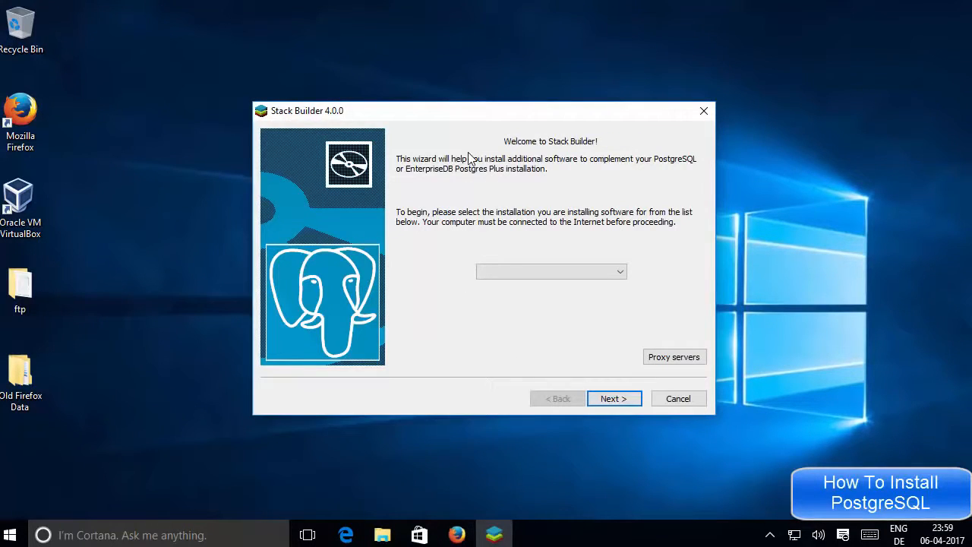
Step: Select PostgreSQL 9.6 (x64) on port 5432, then exit Stack Builder without installing anything
left_click(507, 271)
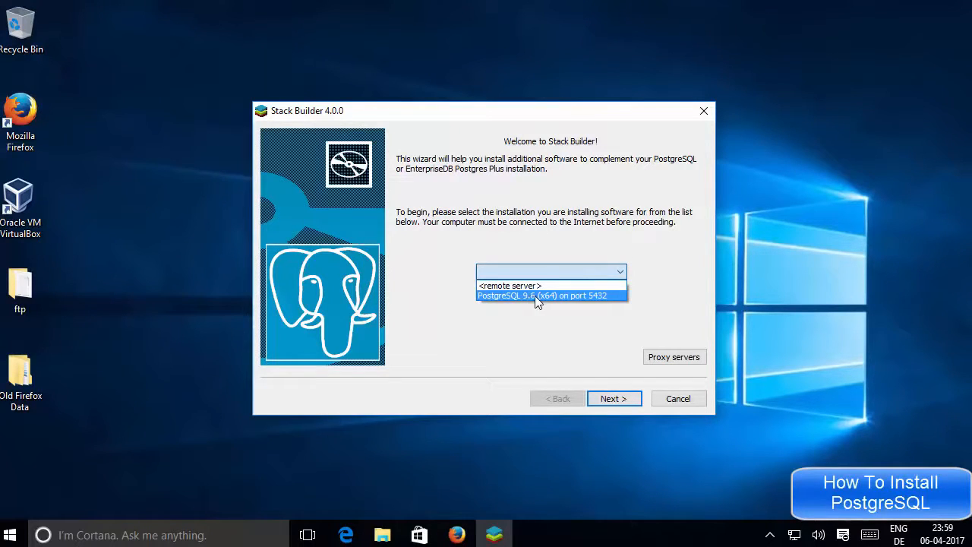
left_click(534, 295)
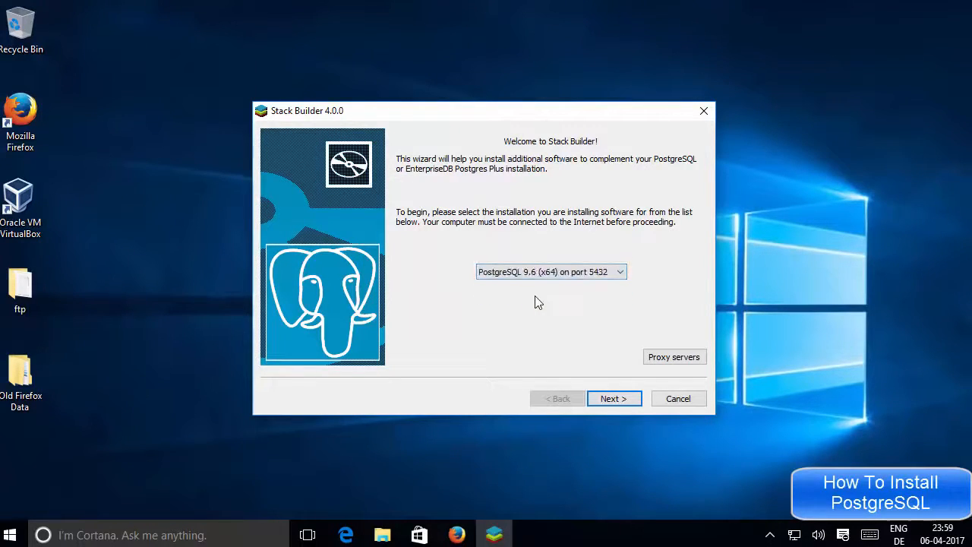
left_click(606, 406)
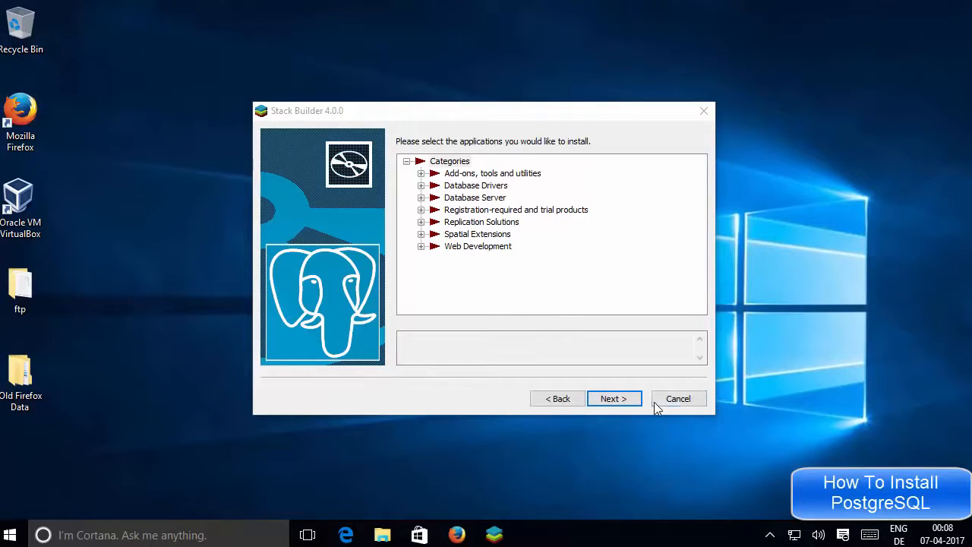
left_click(612, 401)
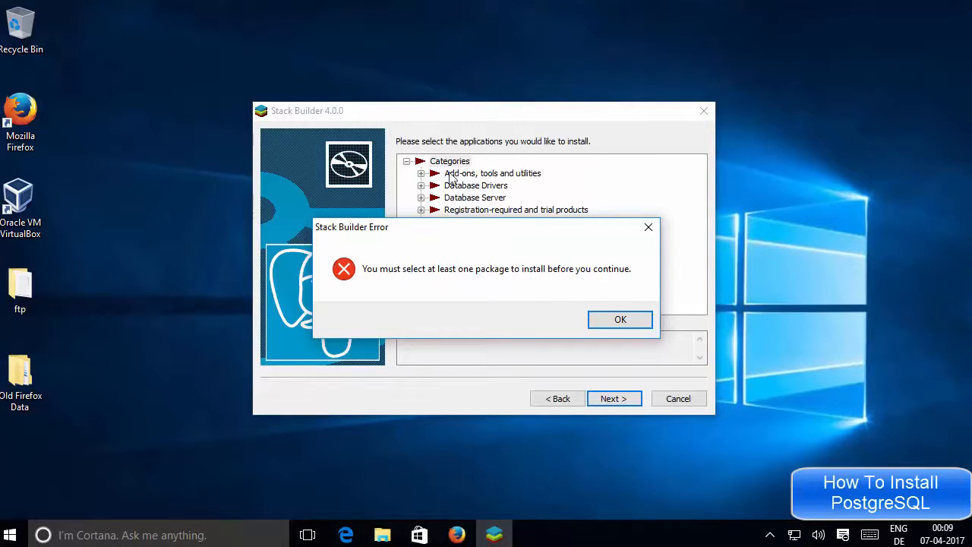
left_click(647, 230)
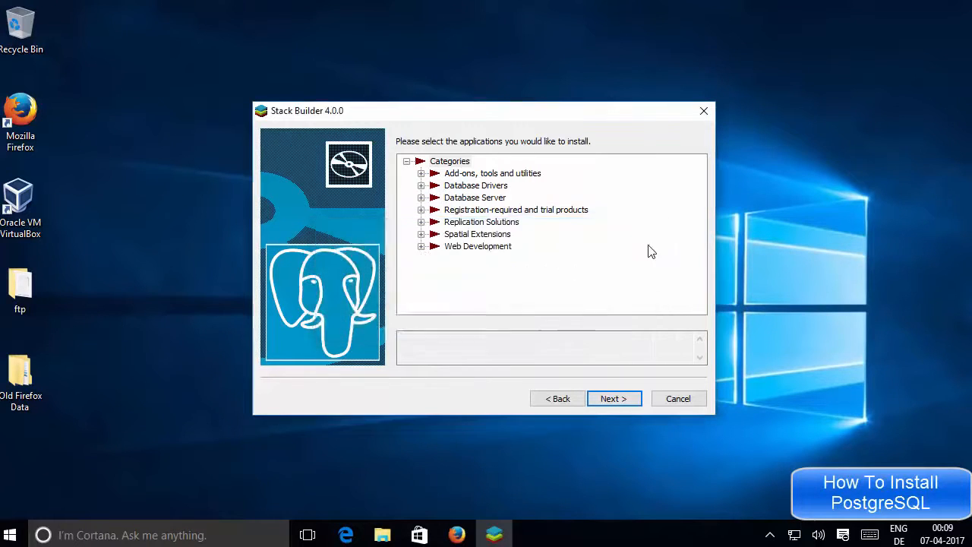
left_click(678, 401)
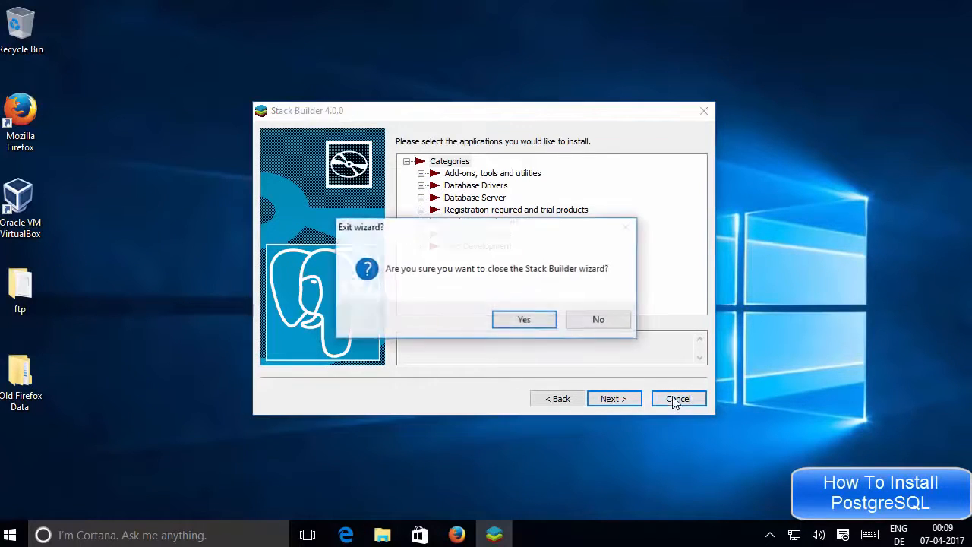
left_click(525, 320)
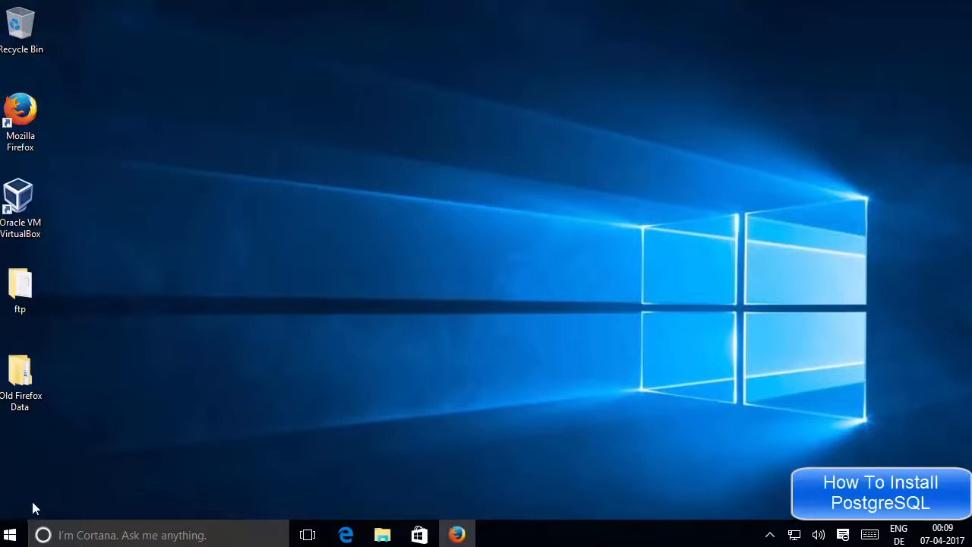
Step: Expand PostgreSQL 9.6 in the Start menu's All apps list to show pgAdmin 4 and SQL Shell (psql)
left_click(11, 536)
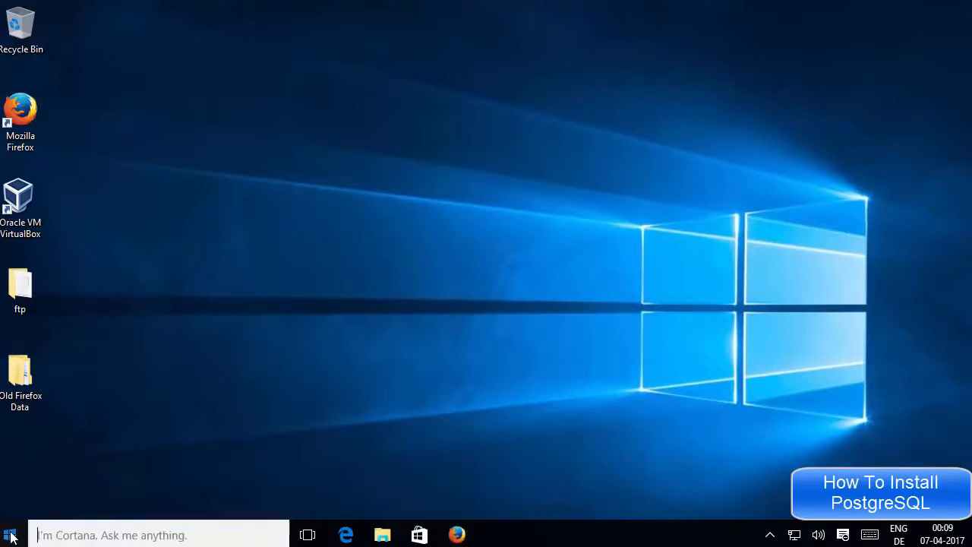
left_click(41, 506)
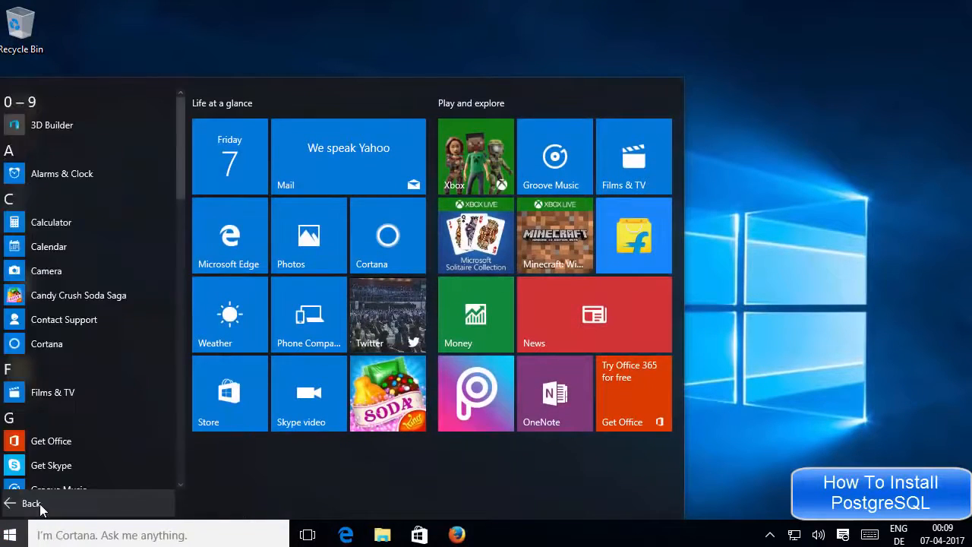
scroll(97, 403, "down", 10)
scroll(97, 403, "down", 3)
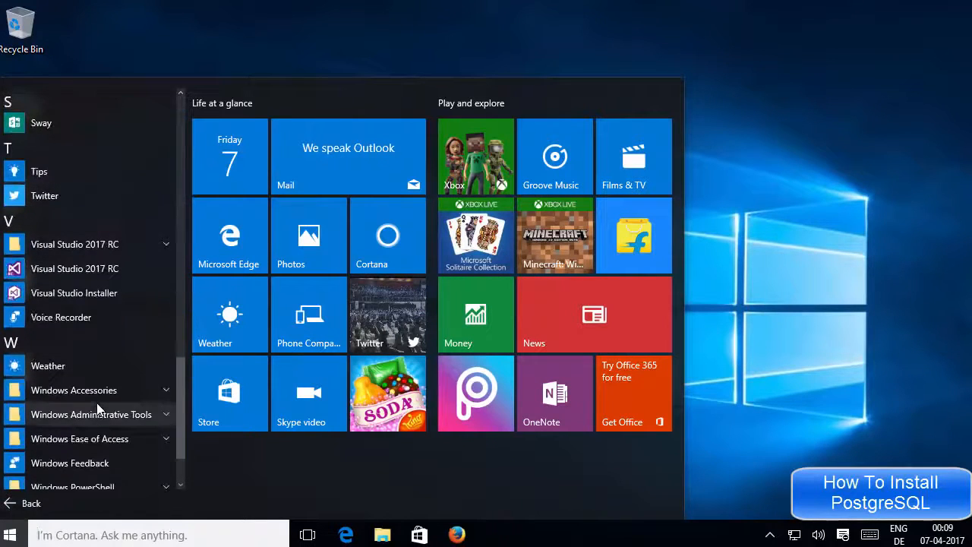
scroll(97, 402, "up", 5)
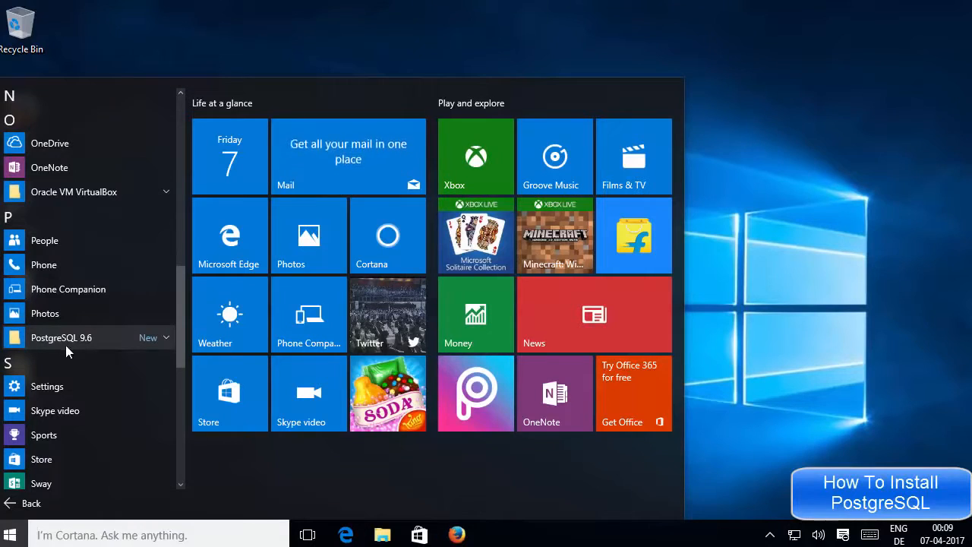
left_click(164, 338)
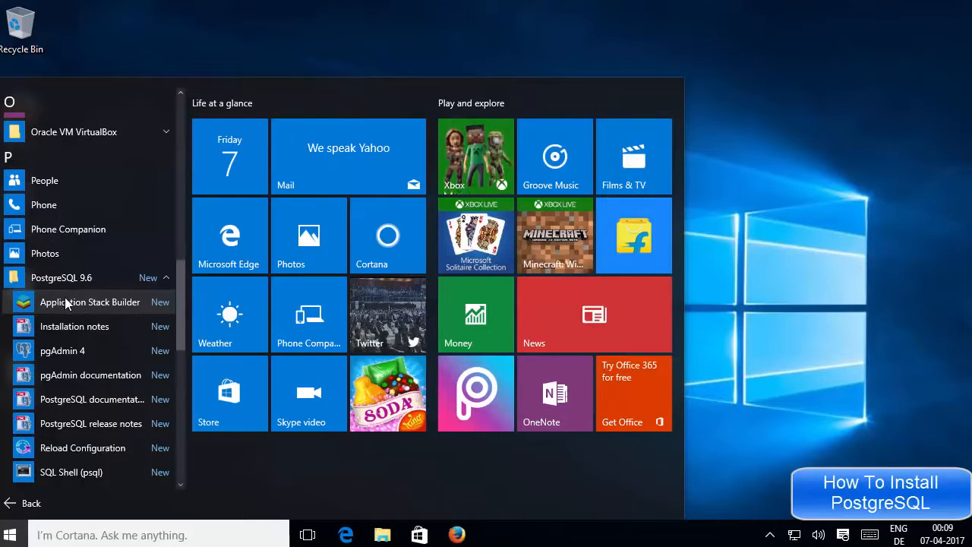
Step: Launch pgAdmin 4 and connect to the PostgreSQL 9.6 server as postgres, saving the password
left_click(80, 352)
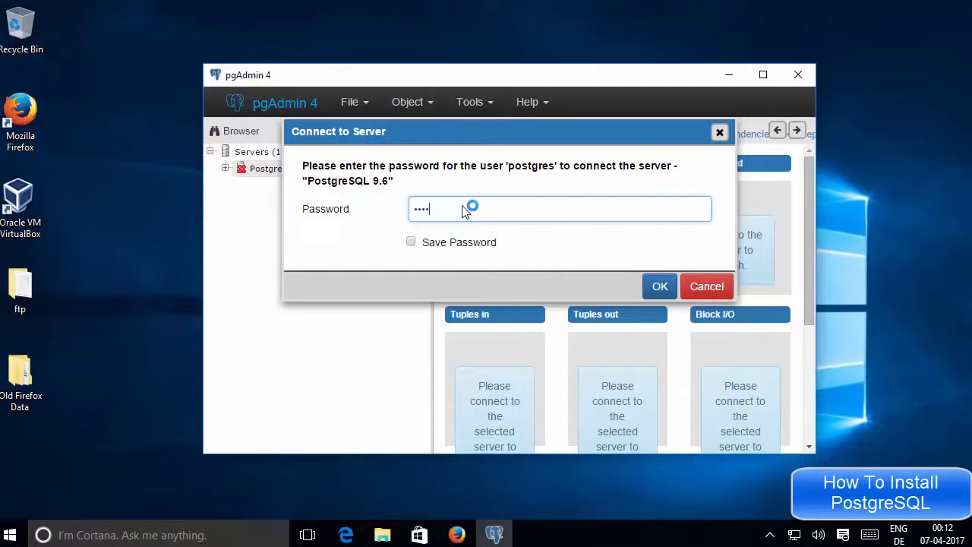
left_click(411, 242)
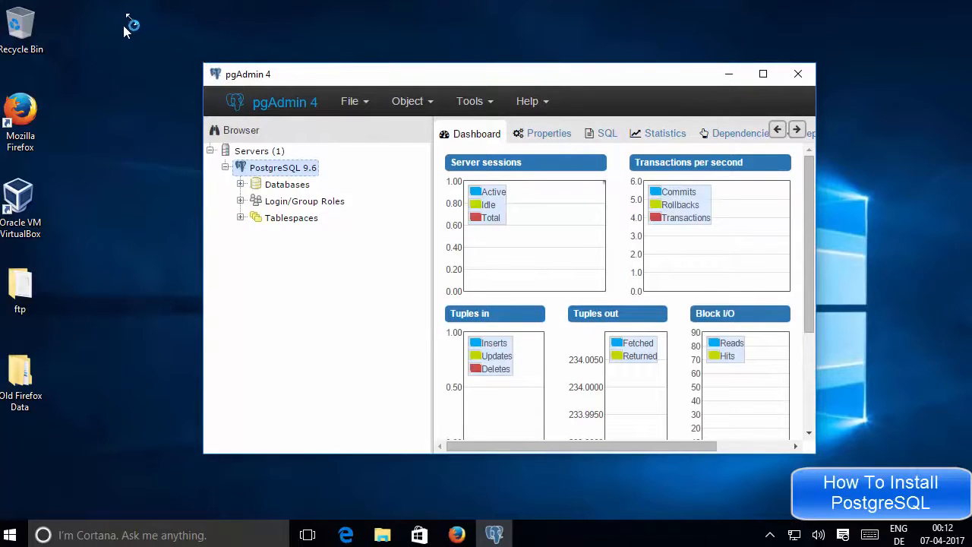
Step: Enlarge the pgAdmin window from both corners and narrow the Browser panel to widen the dashboard
left_click_drag(123, 25, 94, 19)
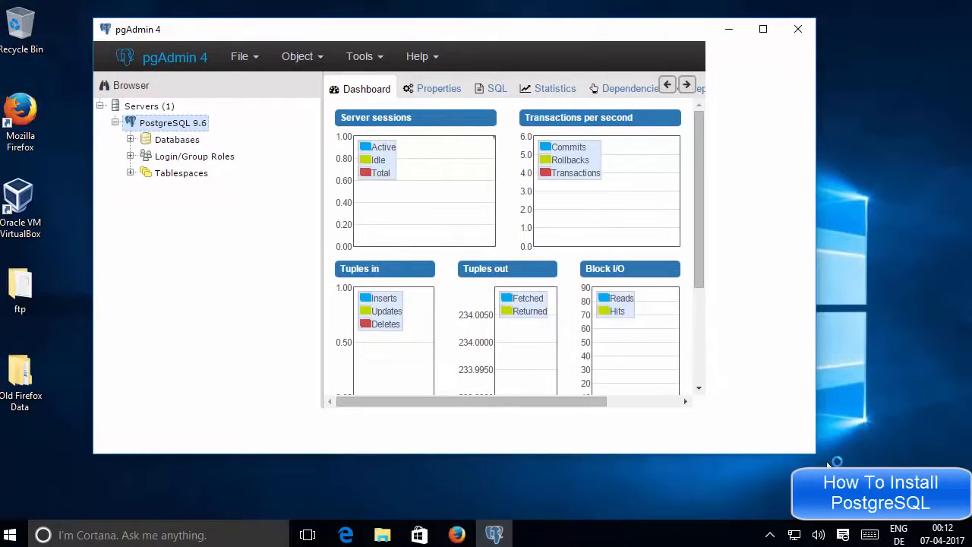
left_click_drag(828, 462, 920, 517)
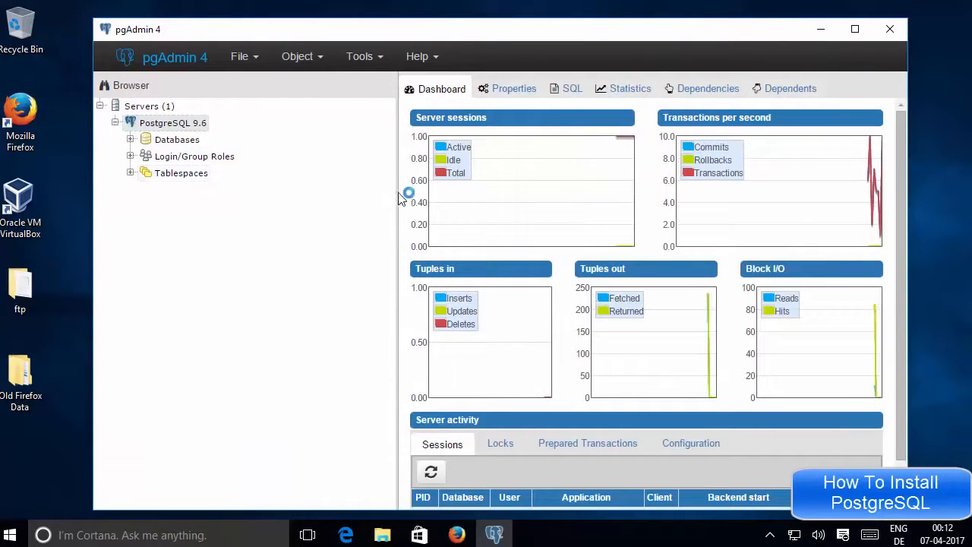
left_click_drag(401, 198, 341, 195)
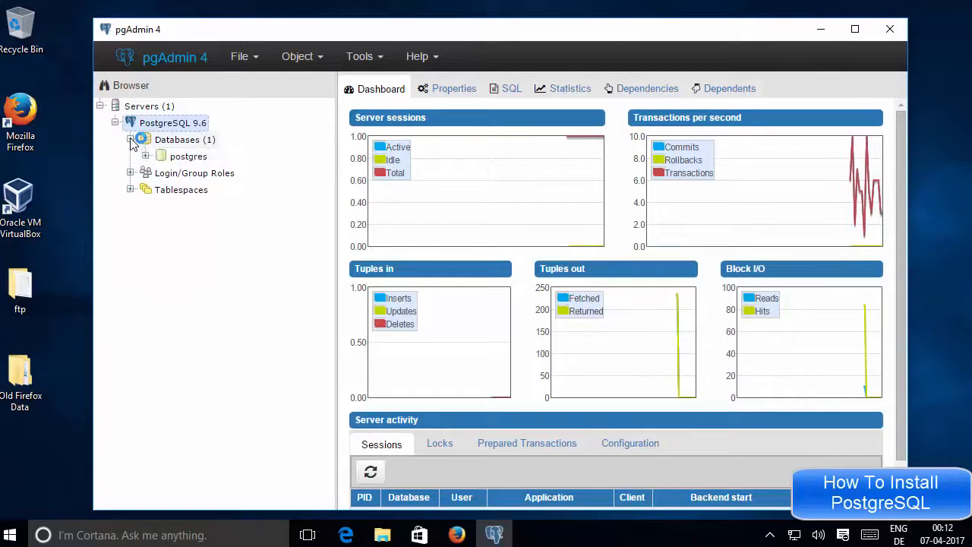
Step: Expand postgres, Schemas and public in the Browser tree and select the Tables node
left_click(145, 156)
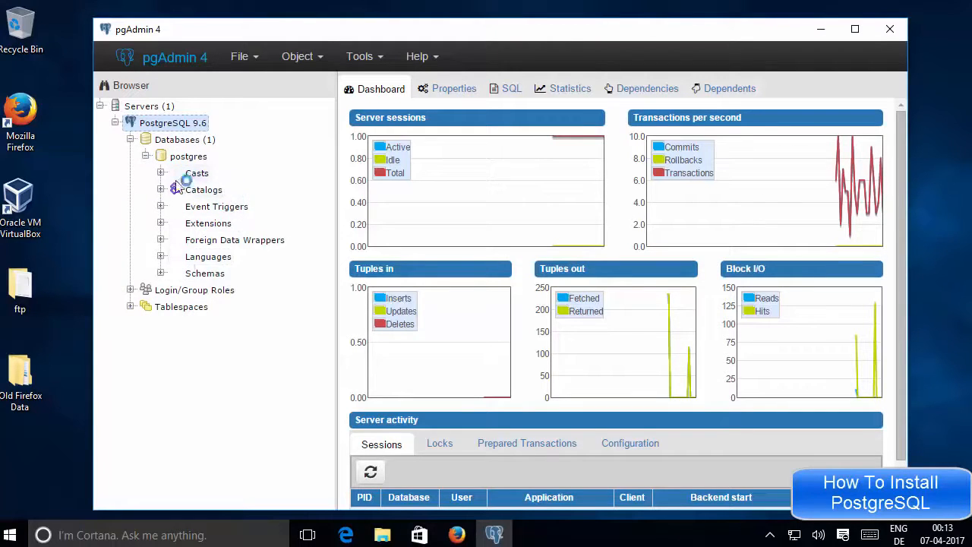
left_click(160, 275)
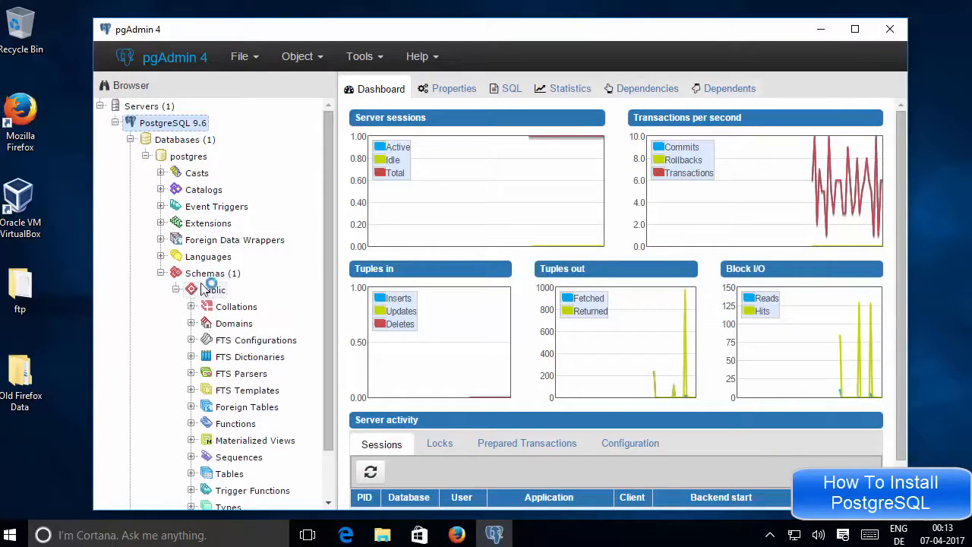
scroll(212, 289, "down", 1)
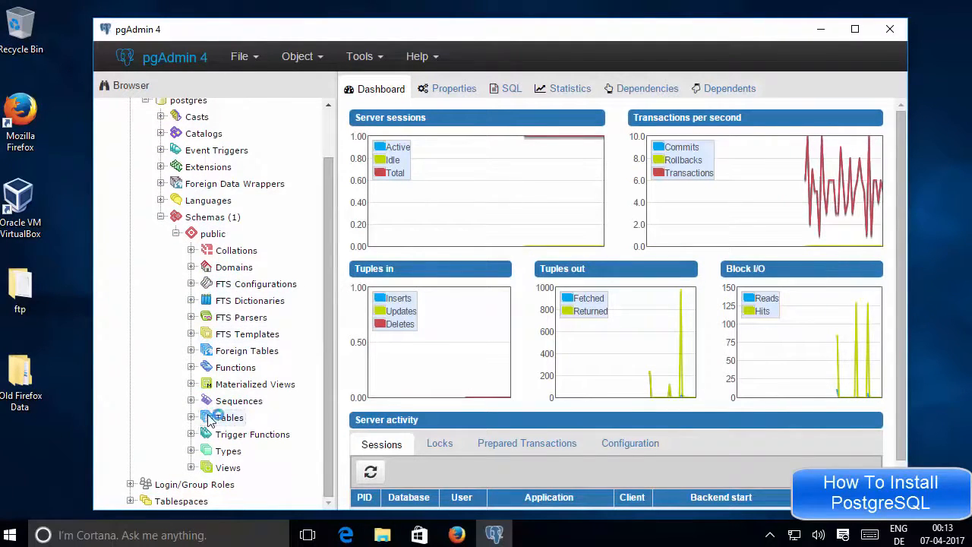
left_click(192, 418)
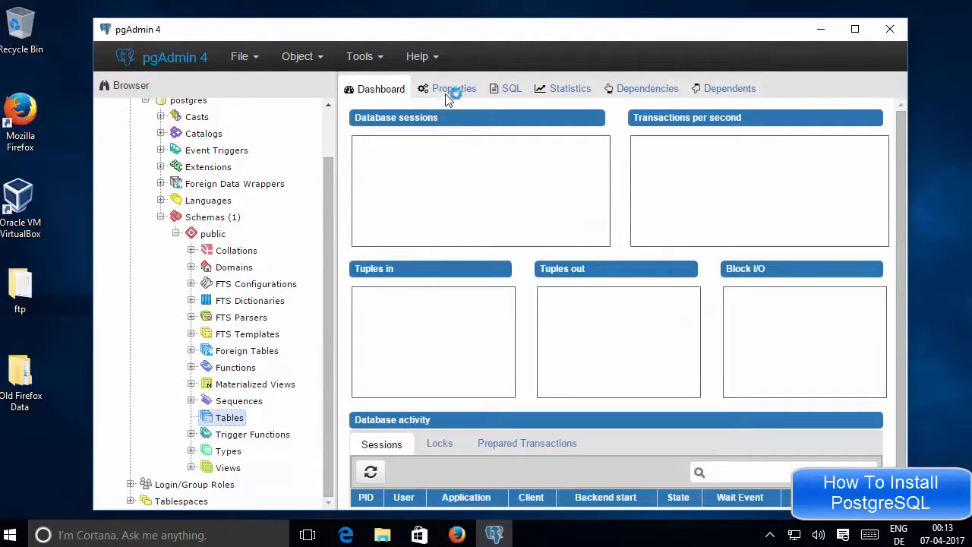
Step: View the Tables node's Properties and SQL tabs, then bring up File Explorer
left_click(449, 91)
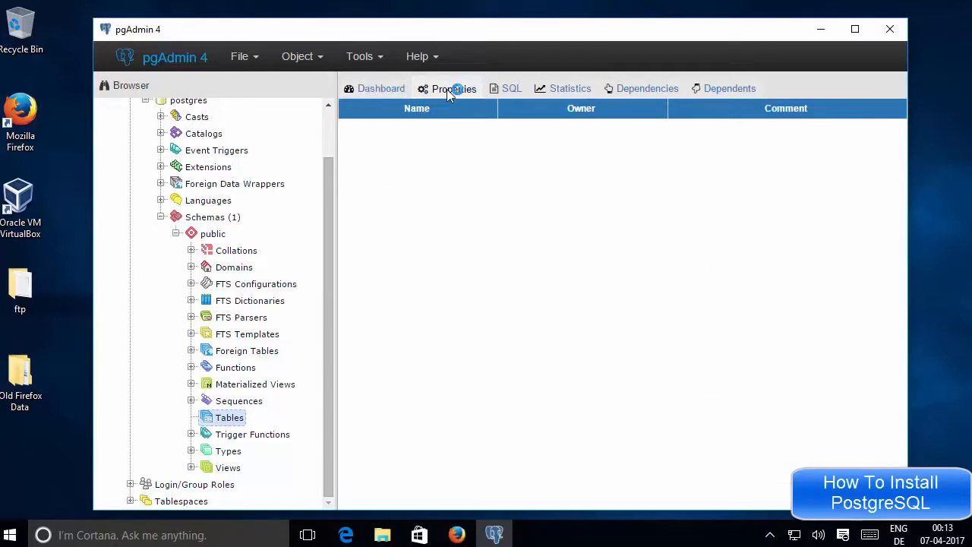
left_click(502, 89)
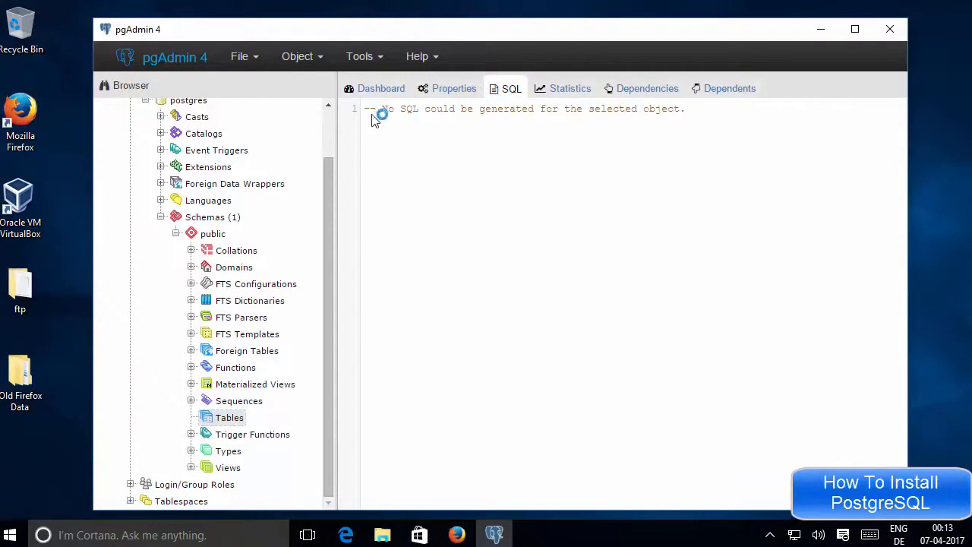
left_click_drag(687, 110, 365, 114)
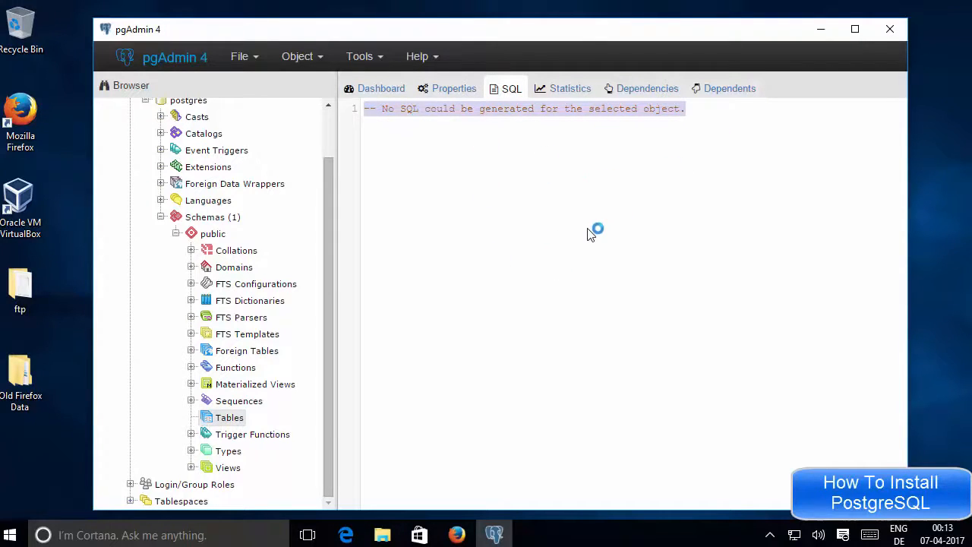
left_click(636, 336)
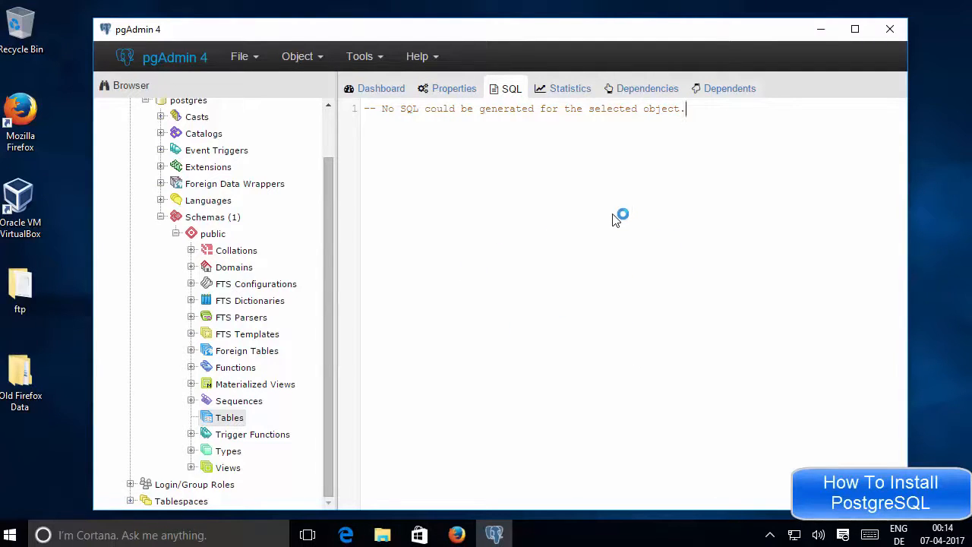
left_click(384, 535)
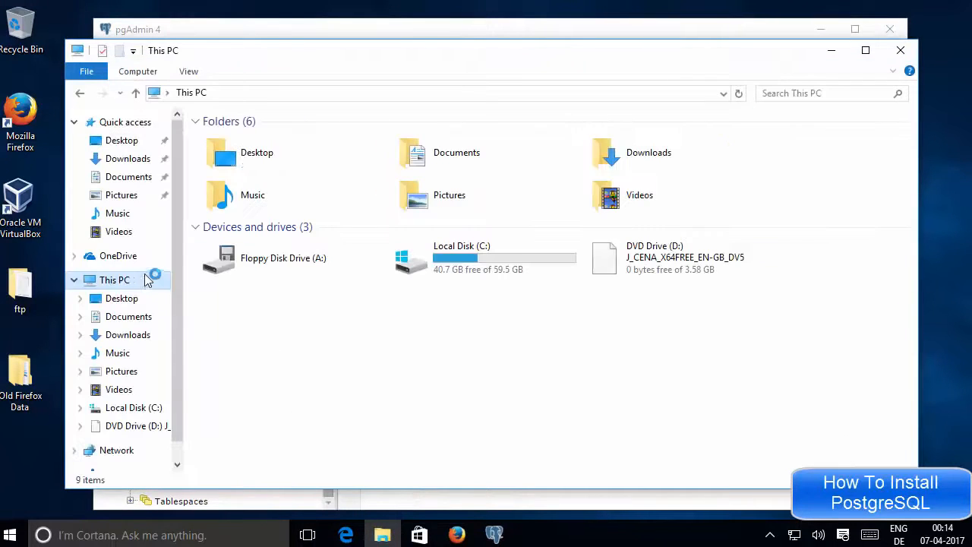
Step: Browse to C:\Program Files\PostgreSQL\9.6\bin and scroll to the end of its file list
double_click(479, 258)
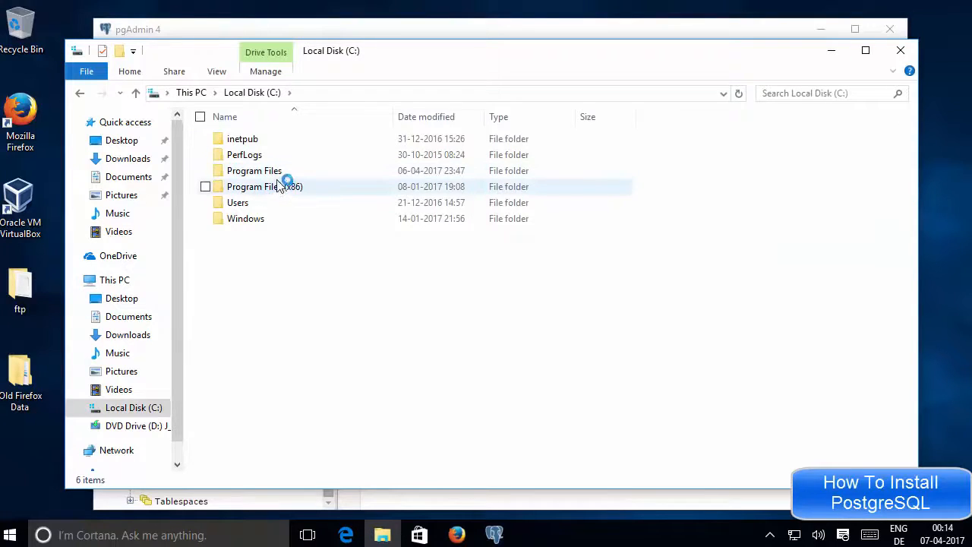
left_click(278, 177)
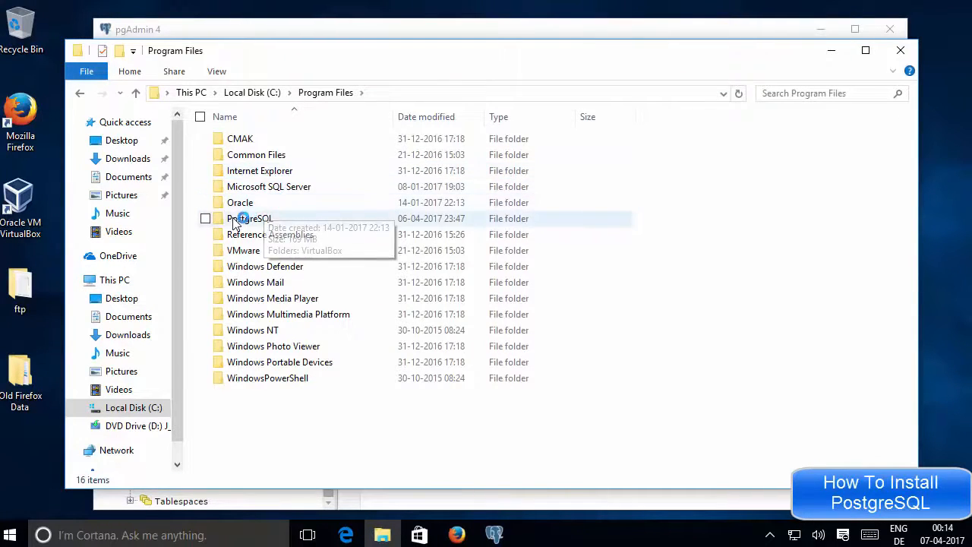
double_click(261, 219)
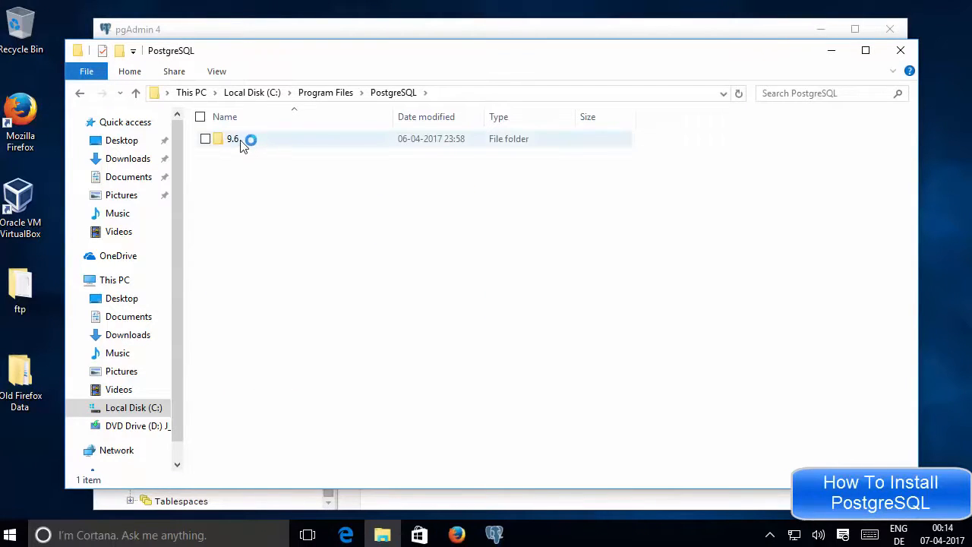
double_click(242, 144)
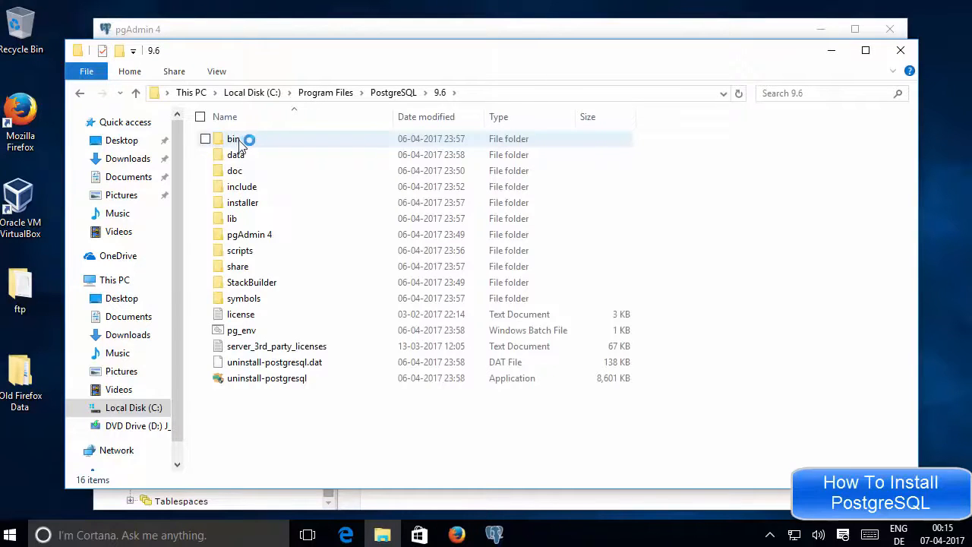
double_click(236, 141)
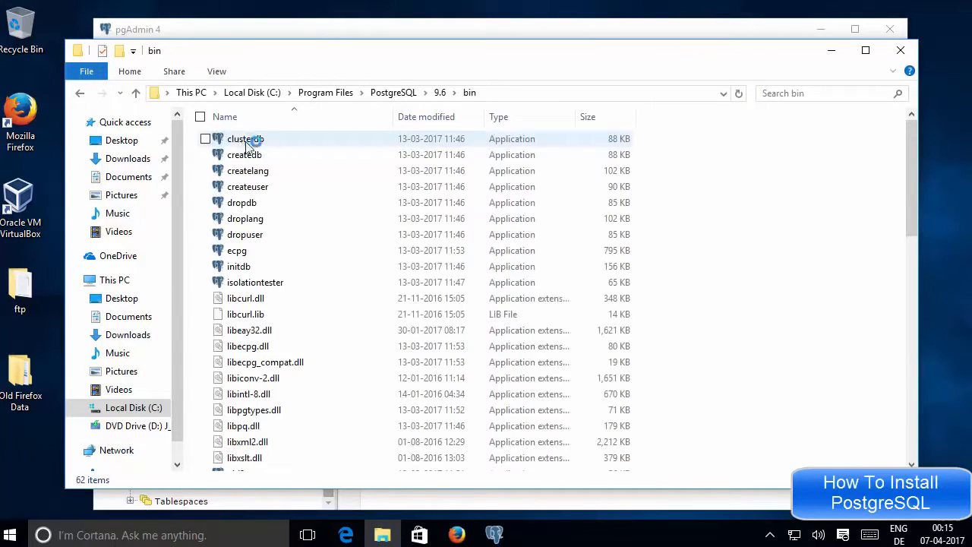
scroll(297, 217, "down", 7)
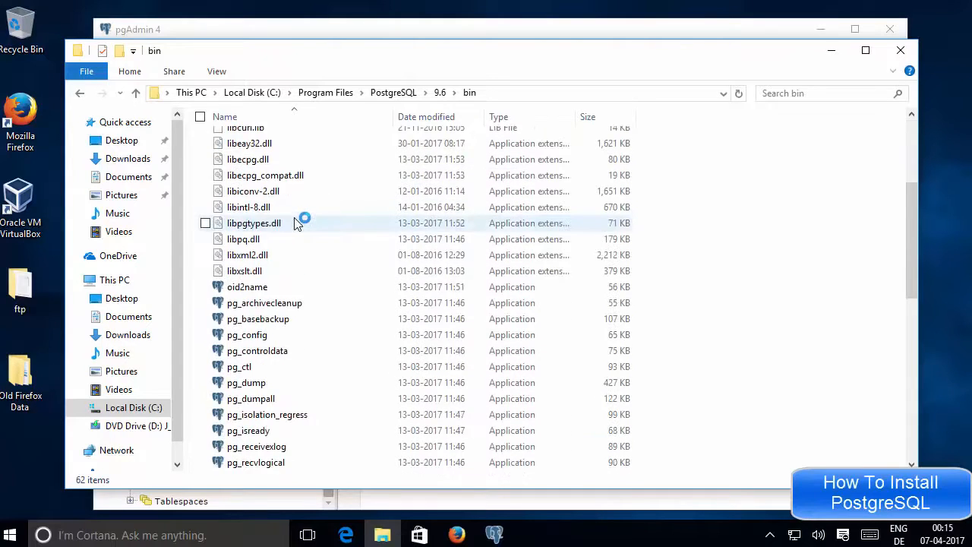
scroll(296, 222, "down", 1)
scroll(296, 222, "down", 3)
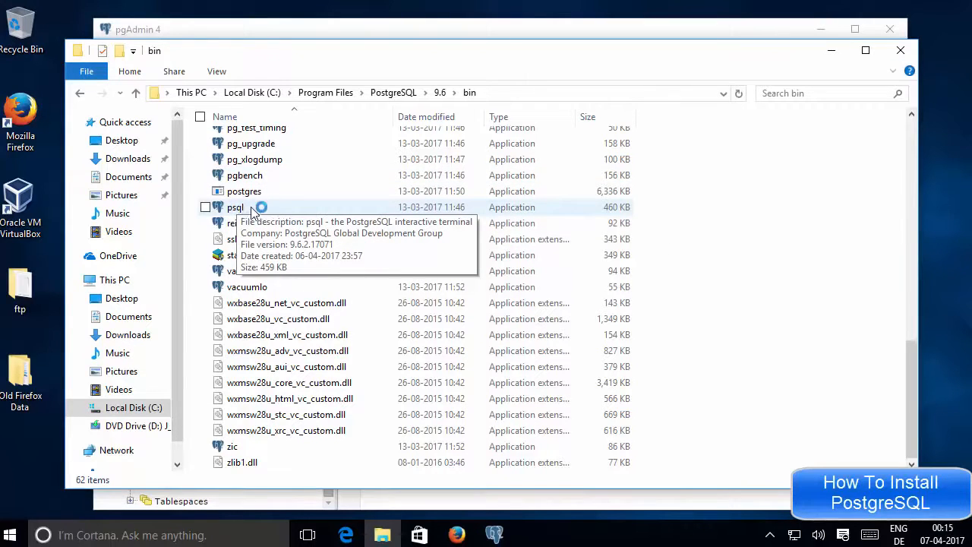
Step: Select and copy the full path C:\Program Files\PostgreSQL\9.6\bin from the address bar
left_click(566, 99)
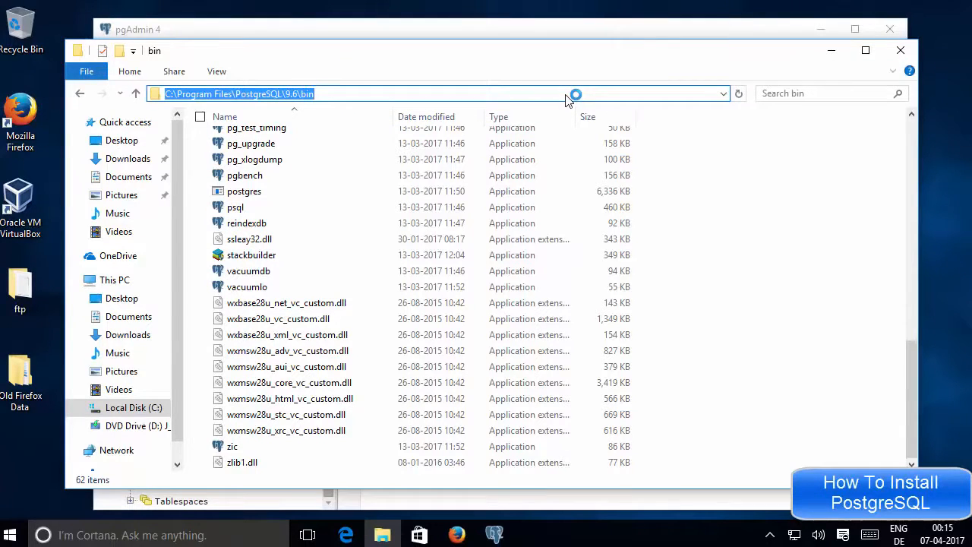
left_click(508, 99)
left_click_drag(507, 100, 154, 92)
double_click(347, 96)
double_click(347, 95)
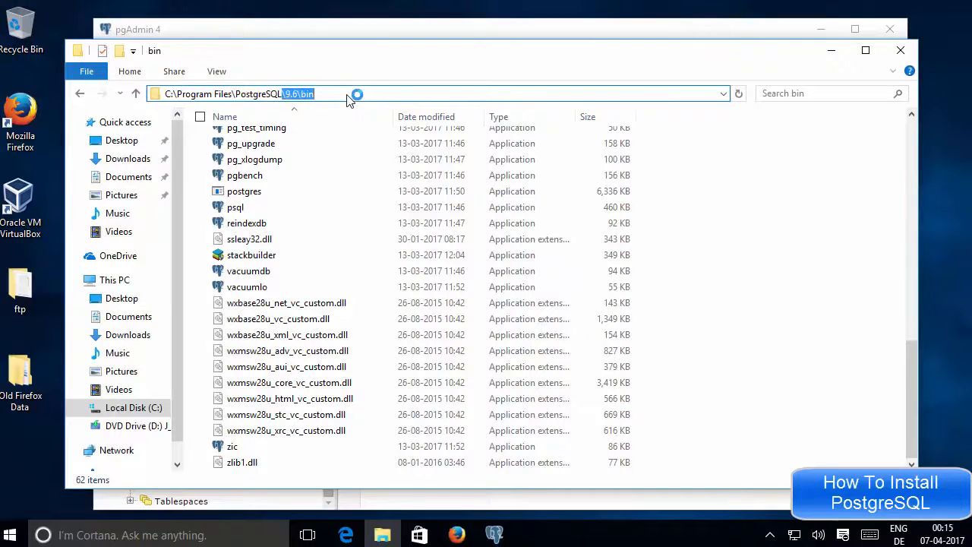
left_click(347, 96)
key("ctrl+a")
key("ctrl+c")
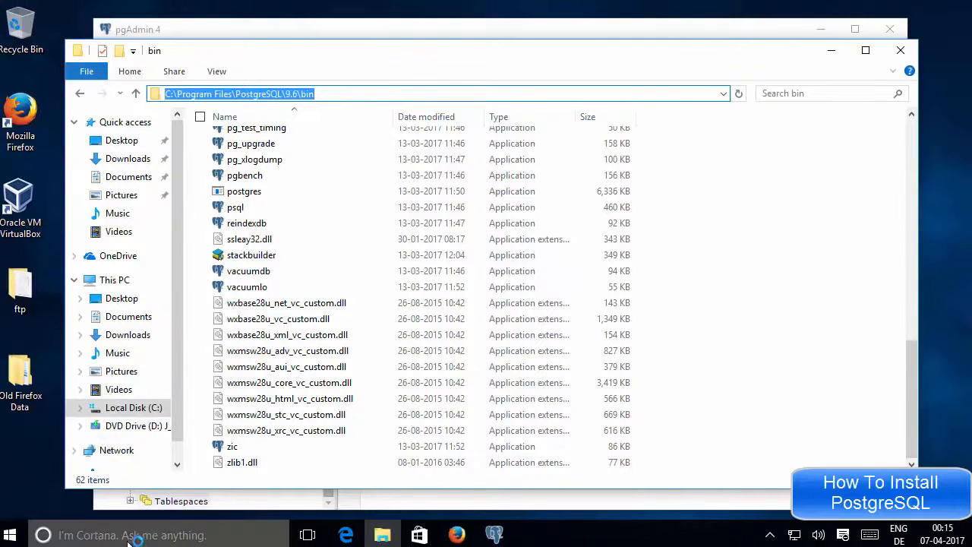
left_click(129, 536)
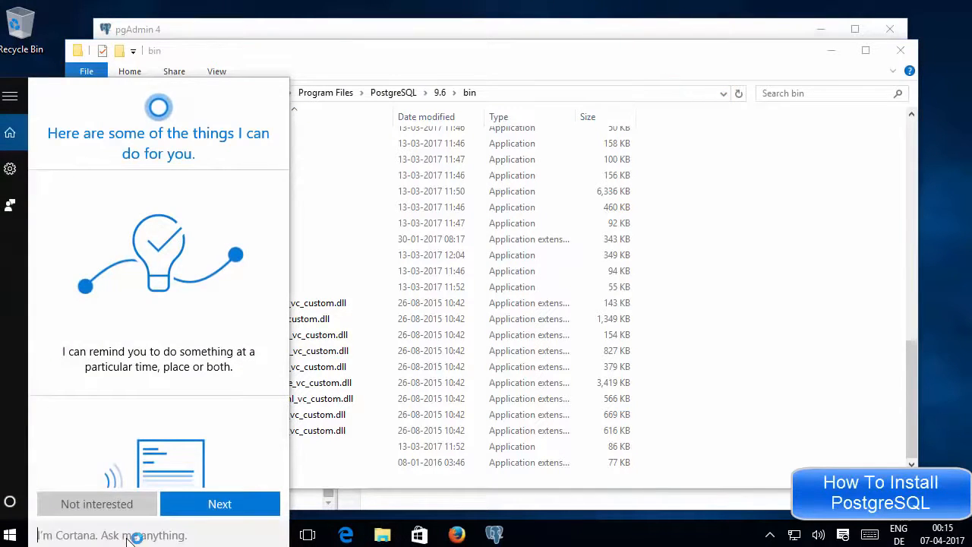
Step: Search 'system' to open the System control panel, then its Advanced system settings
type("system")
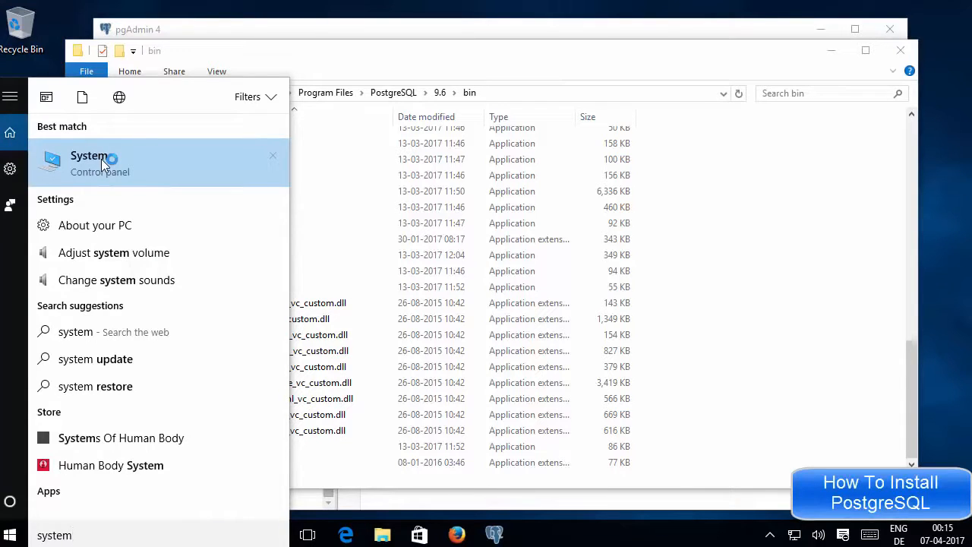
left_click(101, 158)
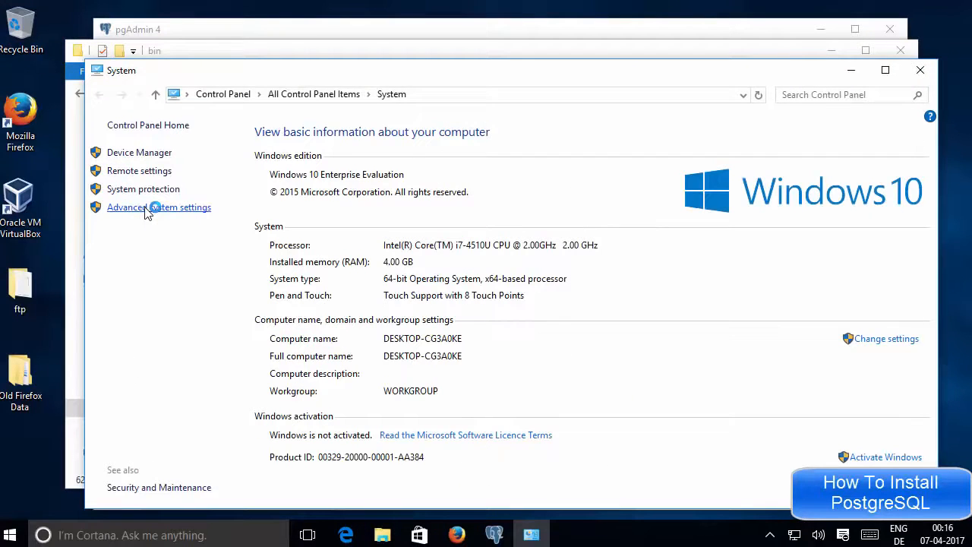
left_click(142, 210)
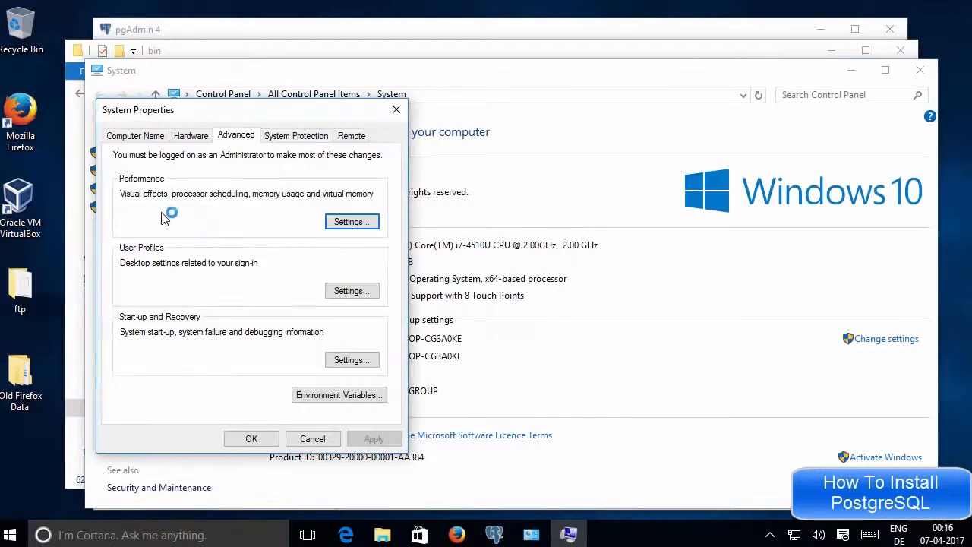
Step: In Environment Variables, select the system Path variable and open it for editing
left_click(328, 395)
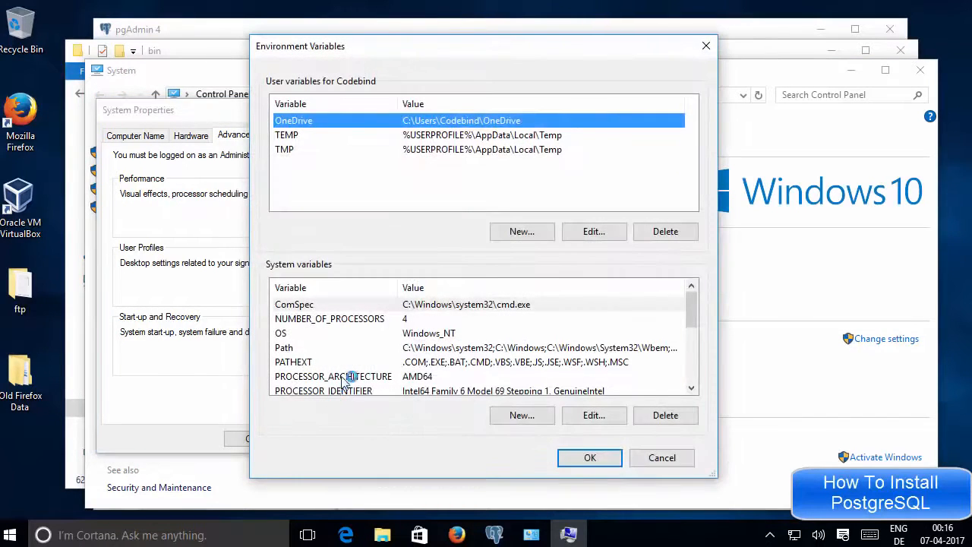
left_click_drag(692, 313, 694, 329)
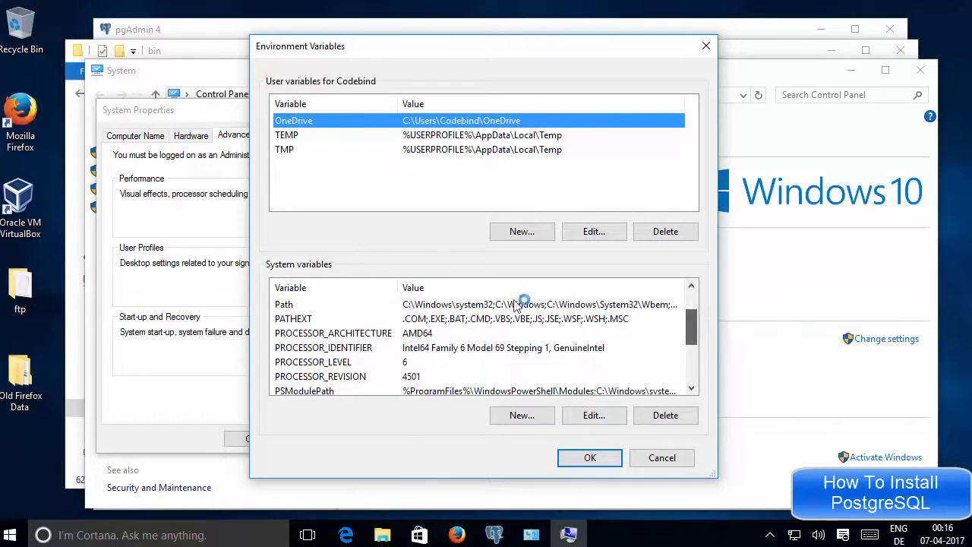
left_click(292, 307)
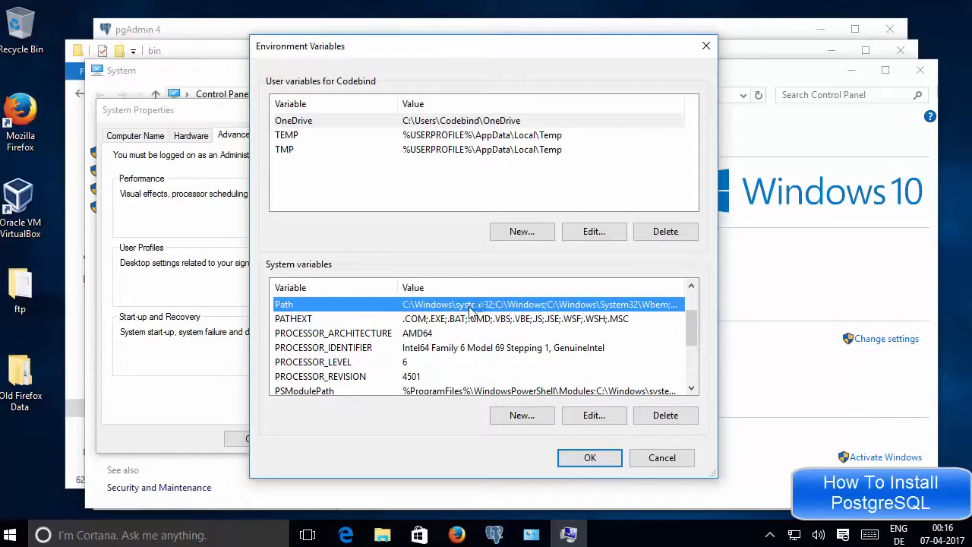
left_click(595, 416)
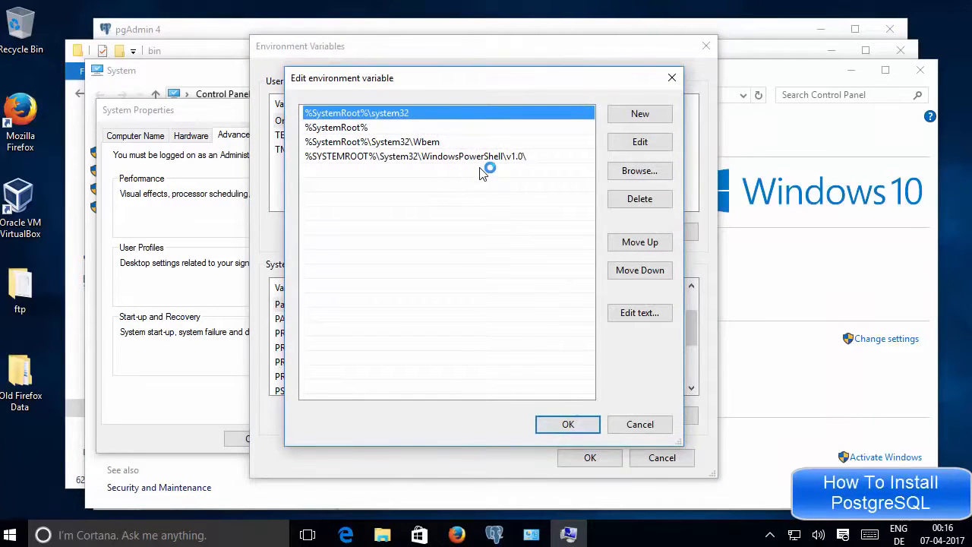
Step: Add C:\Program Files\PostgreSQL\9.6\bin as a new Path entry, then return to the 9.6 folder in Explorer
left_click(481, 173)
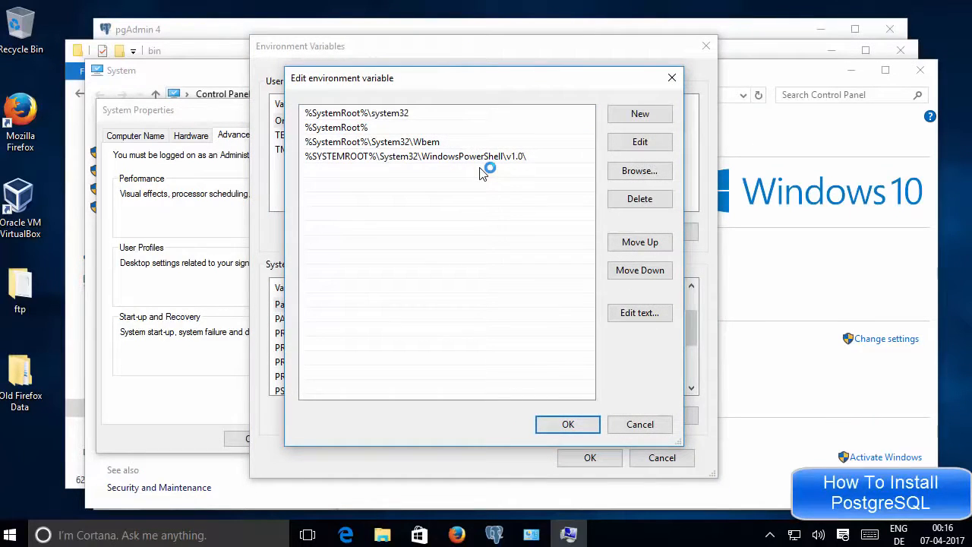
left_click(640, 116)
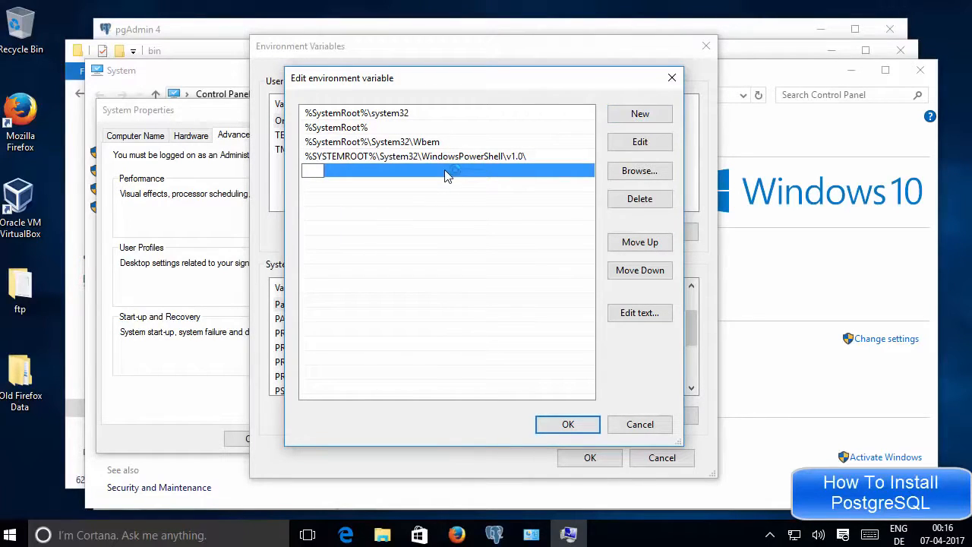
key("ctrl+v")
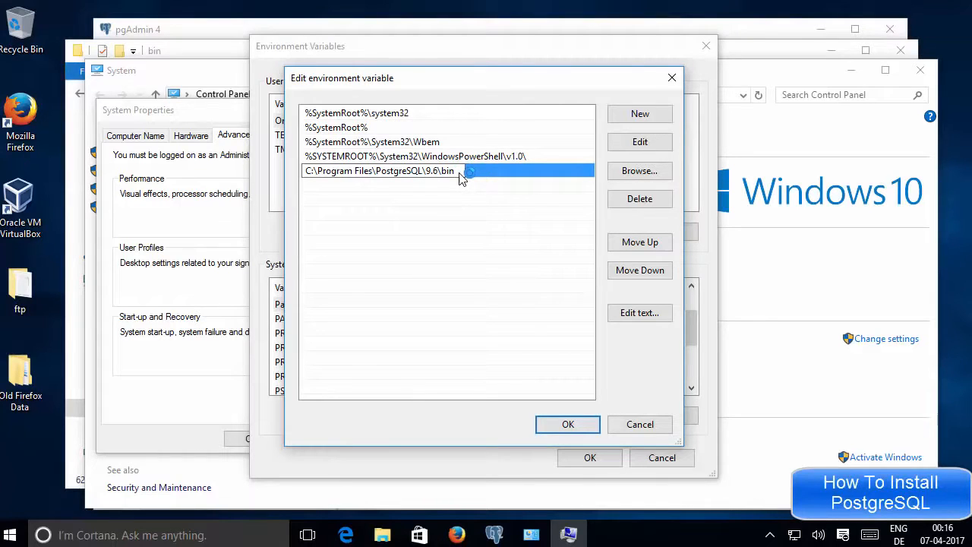
key("Return")
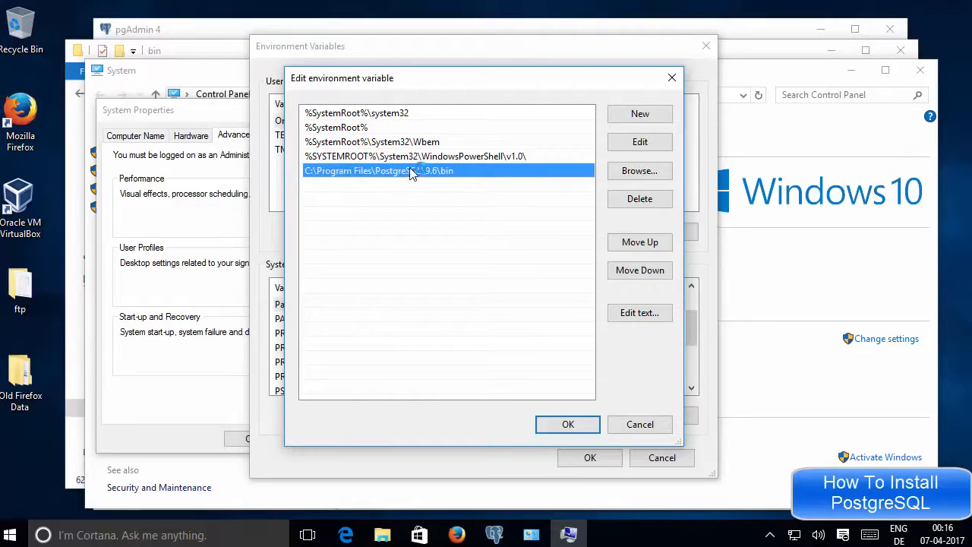
left_click(197, 52)
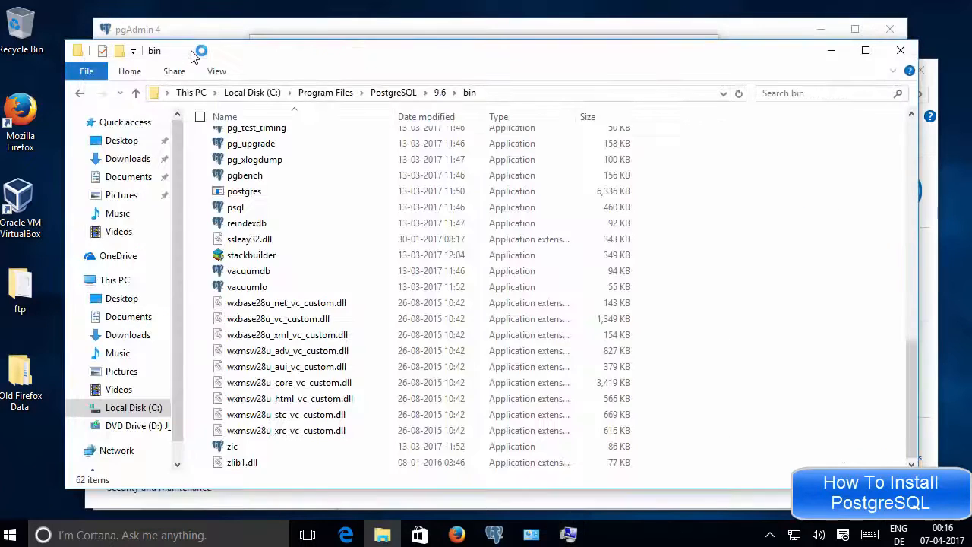
left_click(441, 93)
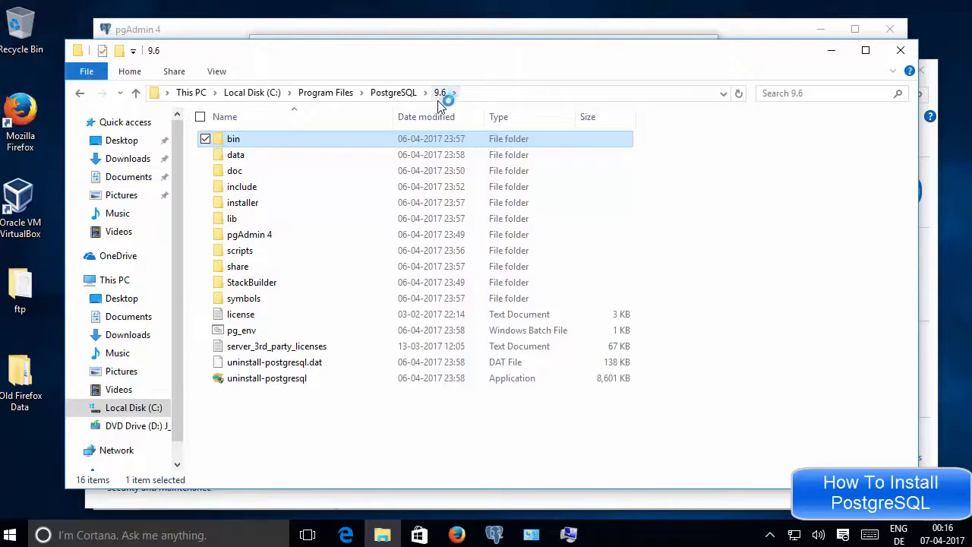
Step: Open the lib folder and show its full path C:\Program Files\PostgreSQL\9.6\lib in the address bar
double_click(234, 219)
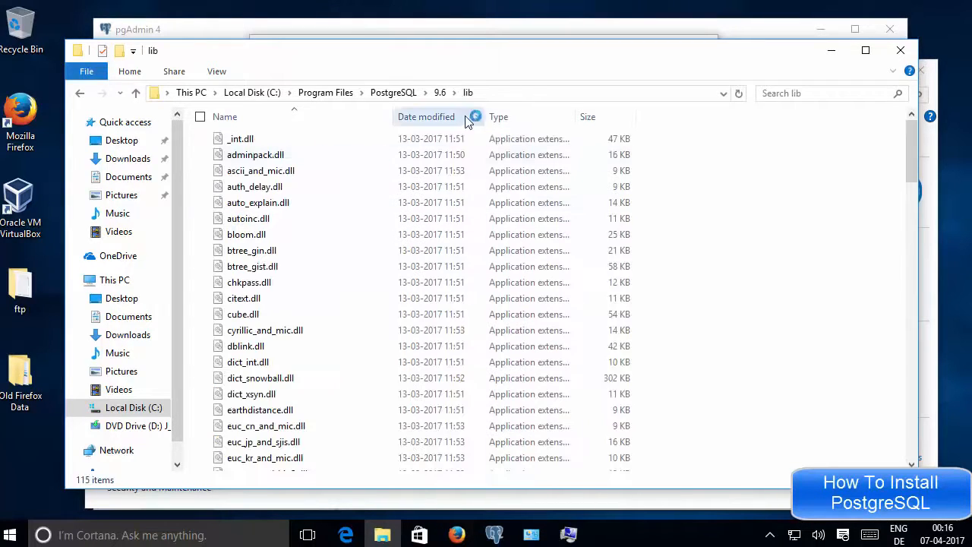
left_click(518, 93)
key("ctrl+c")
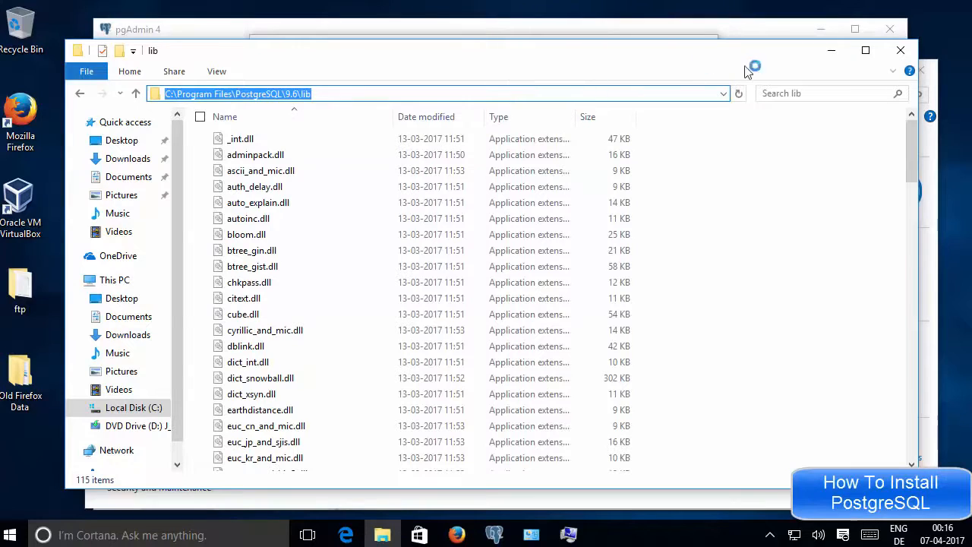
Step: Add C:\Program Files\PostgreSQL\9.6\lib as a new entry in the system Path
left_click(831, 50)
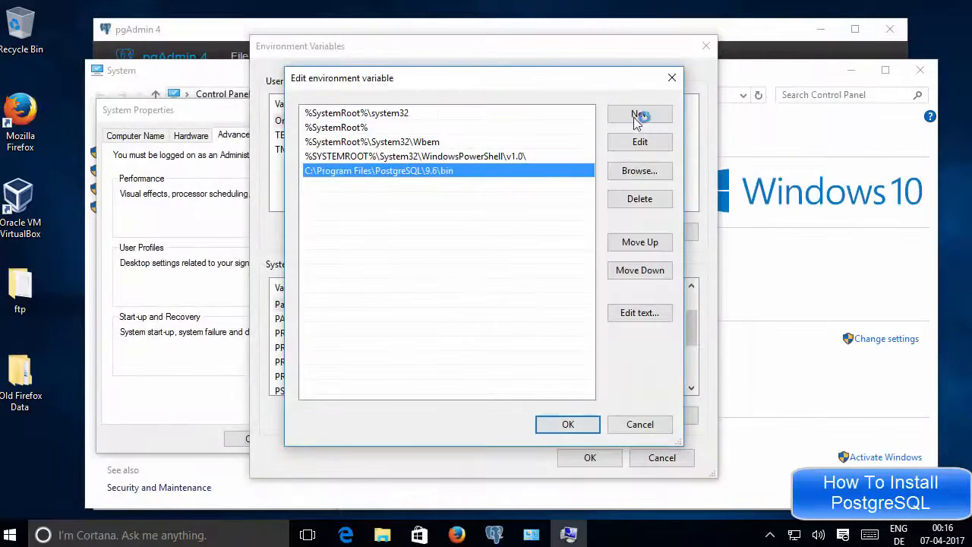
left_click(501, 190)
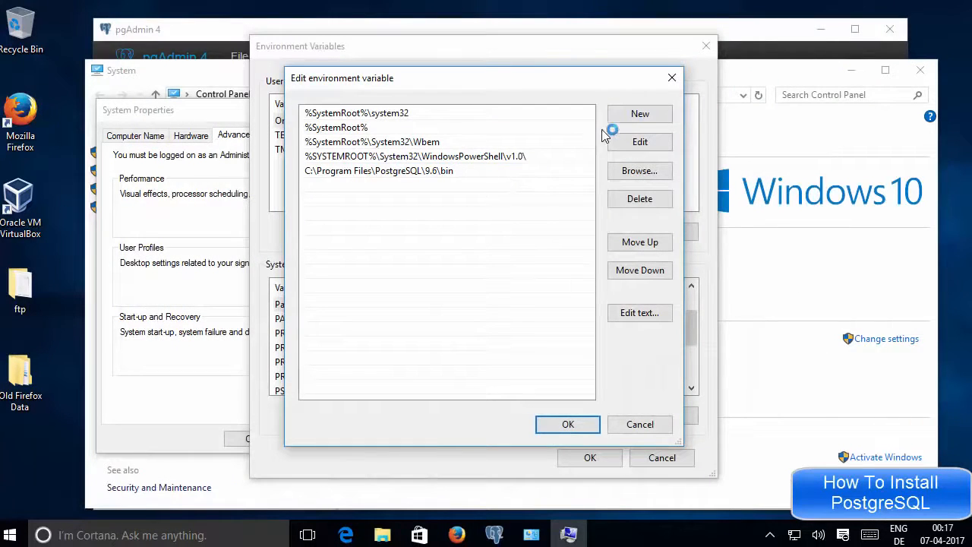
left_click(640, 113)
key("ctrl+v")
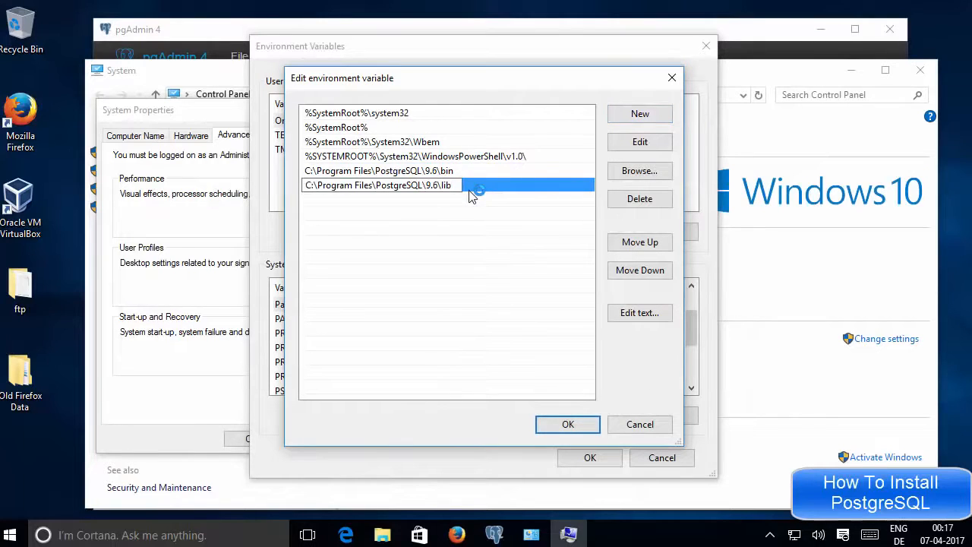
key("Return")
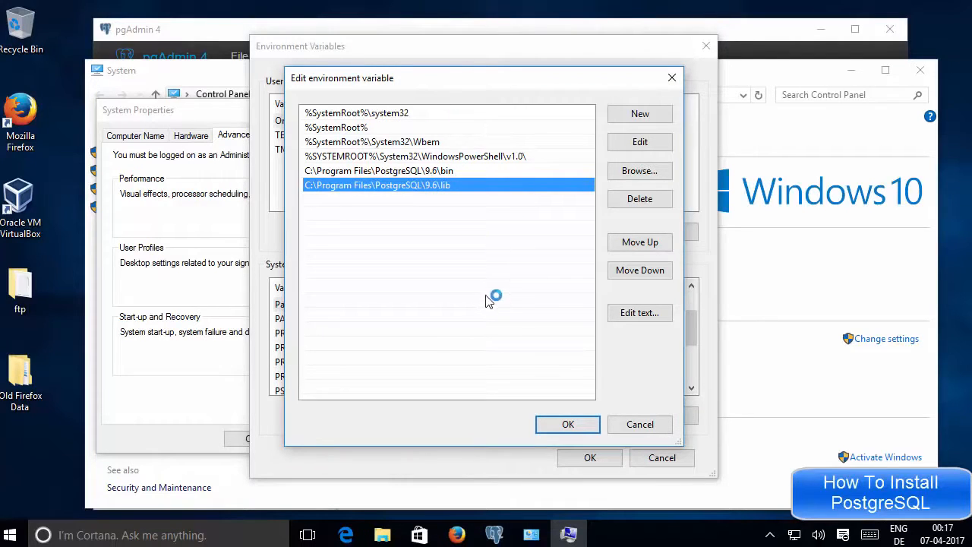
Step: Save the Path changes, then close System Properties and the System window
left_click(554, 424)
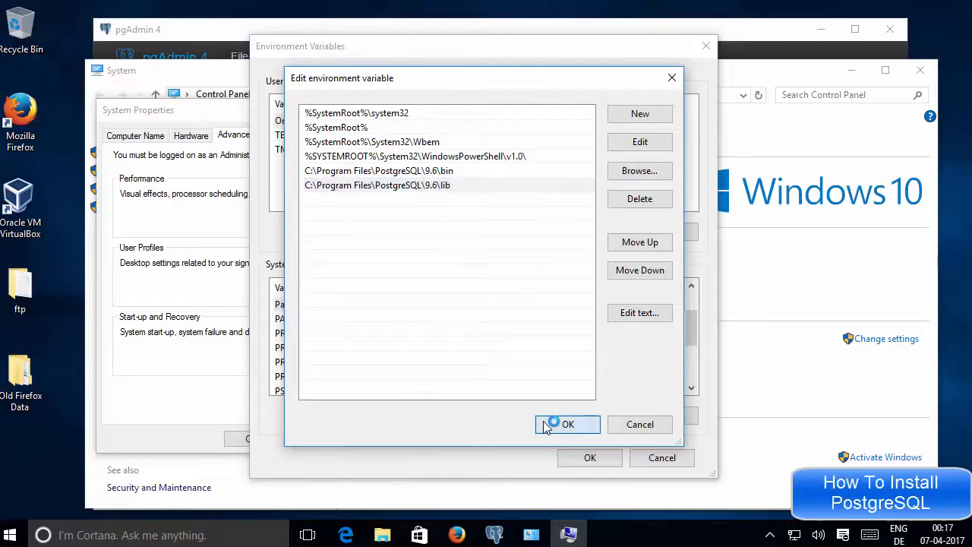
left_click(577, 460)
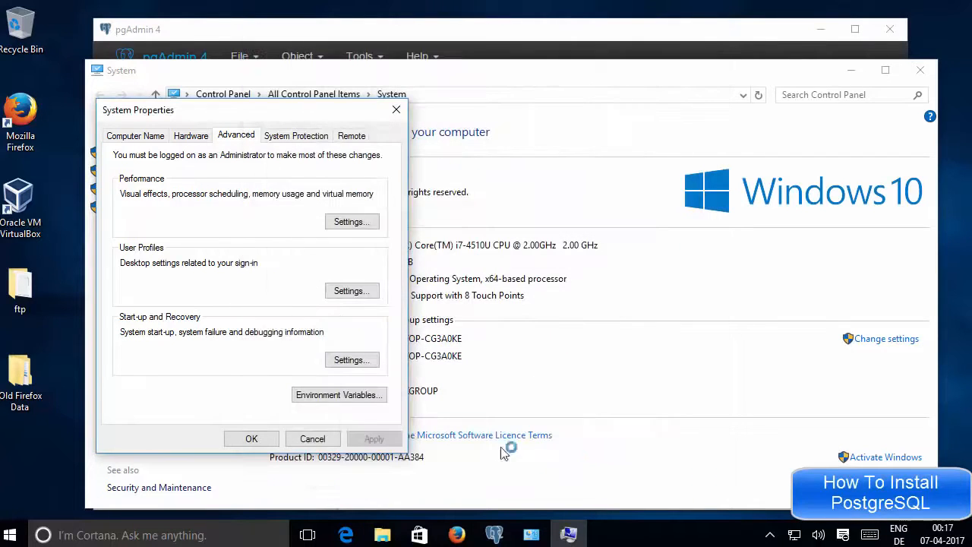
left_click(254, 439)
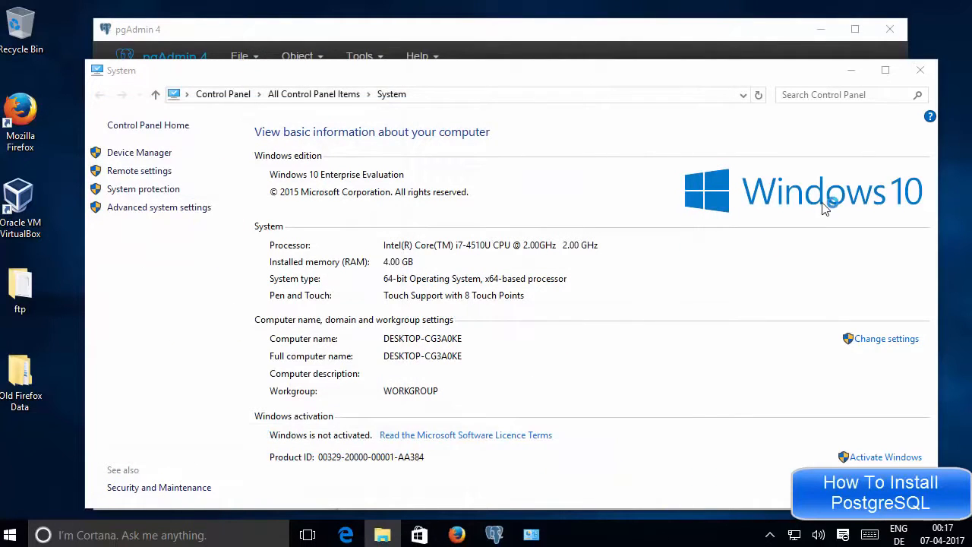
left_click(862, 71)
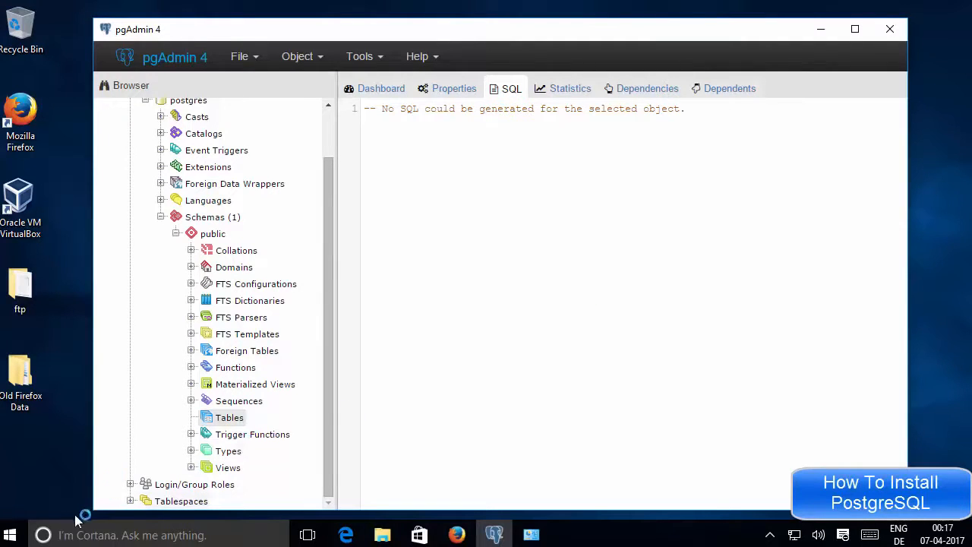
Step: Open a Command Prompt window and start the psql -U postgres login command
right_click(14, 536)
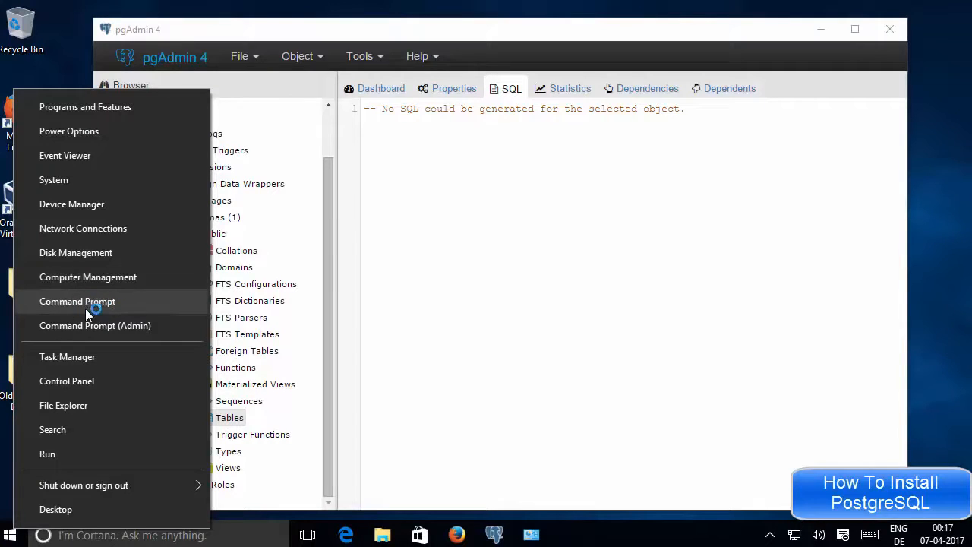
left_click(86, 302)
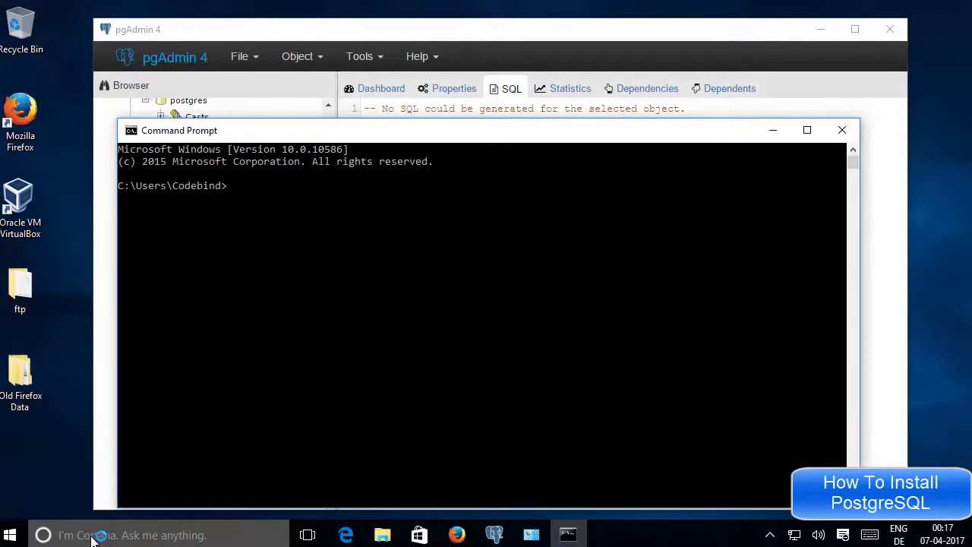
left_click(92, 535)
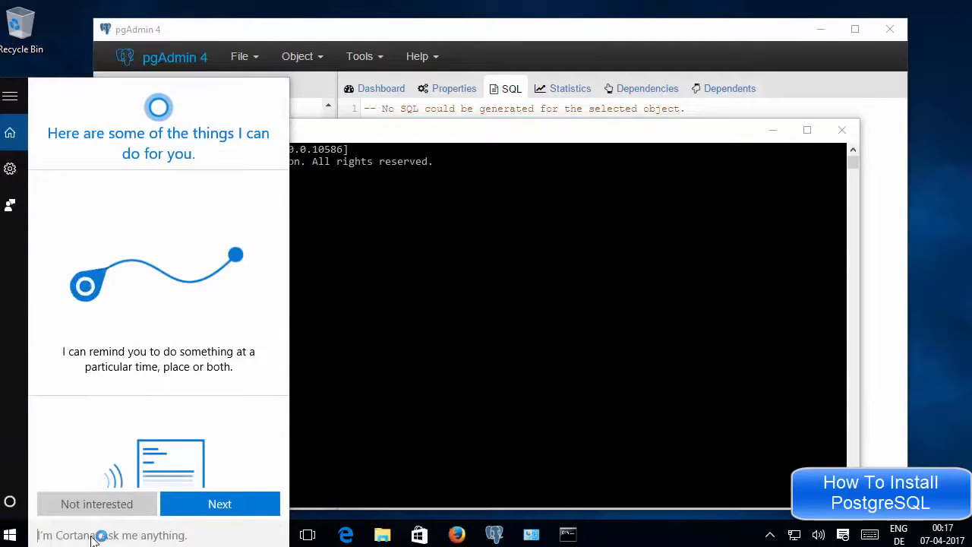
type("cmd")
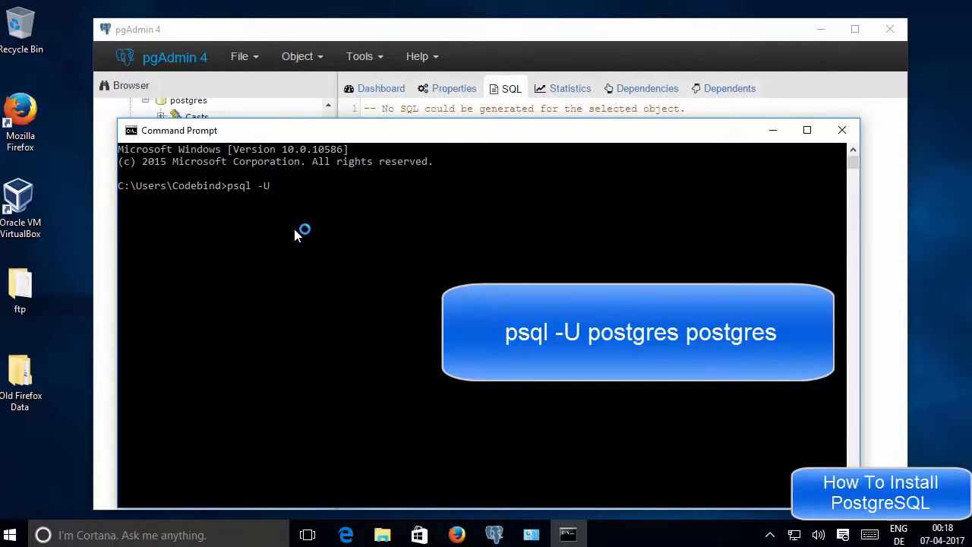
type("prostgres")
Step: Check the postgres database's SQL script: its name and owner are both postgres; then minimize pgAdmin
left_click(106, 158)
scroll(156, 173, "up", 2)
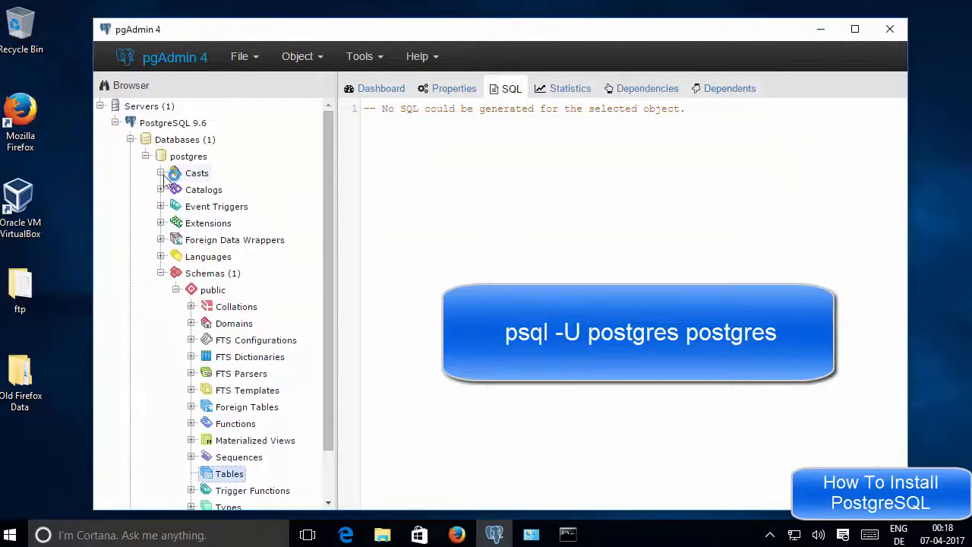
left_click(201, 157)
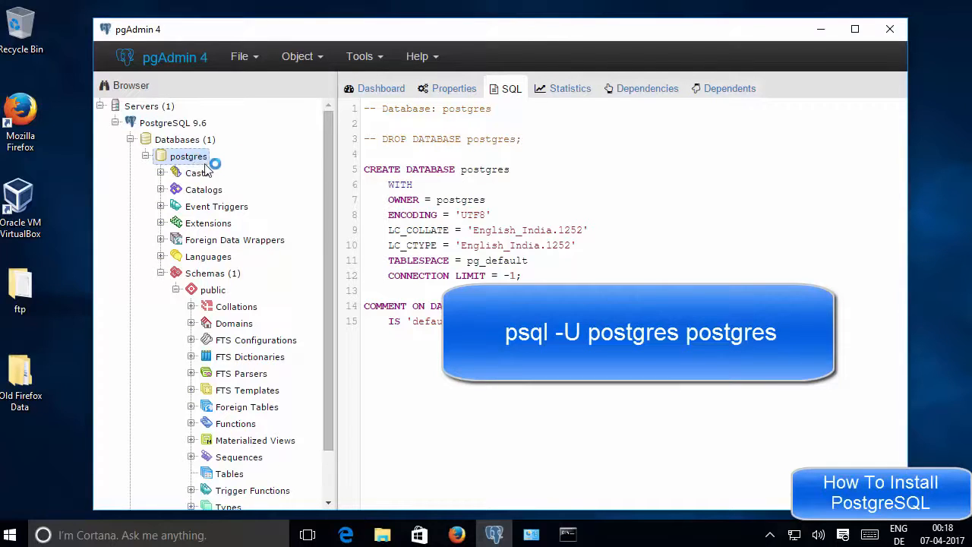
double_click(471, 202)
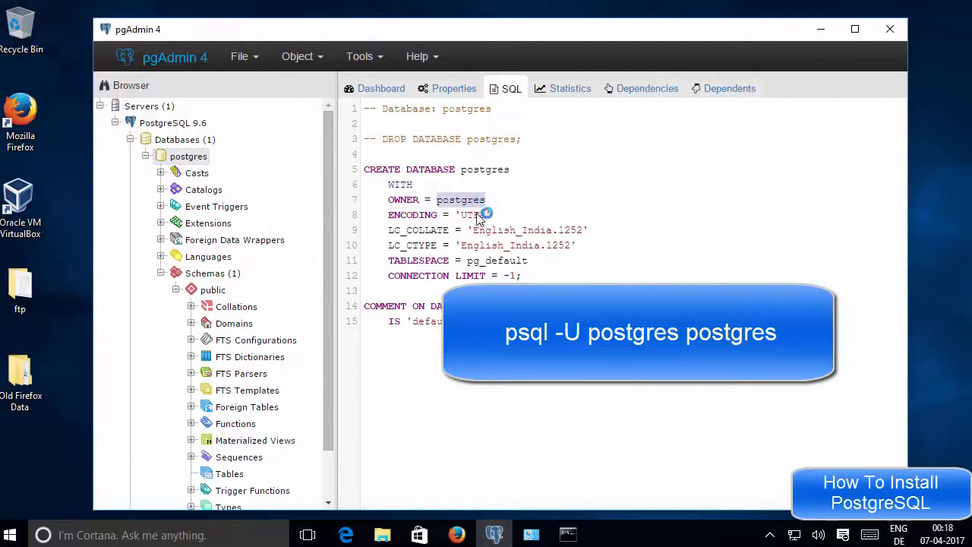
double_click(489, 171)
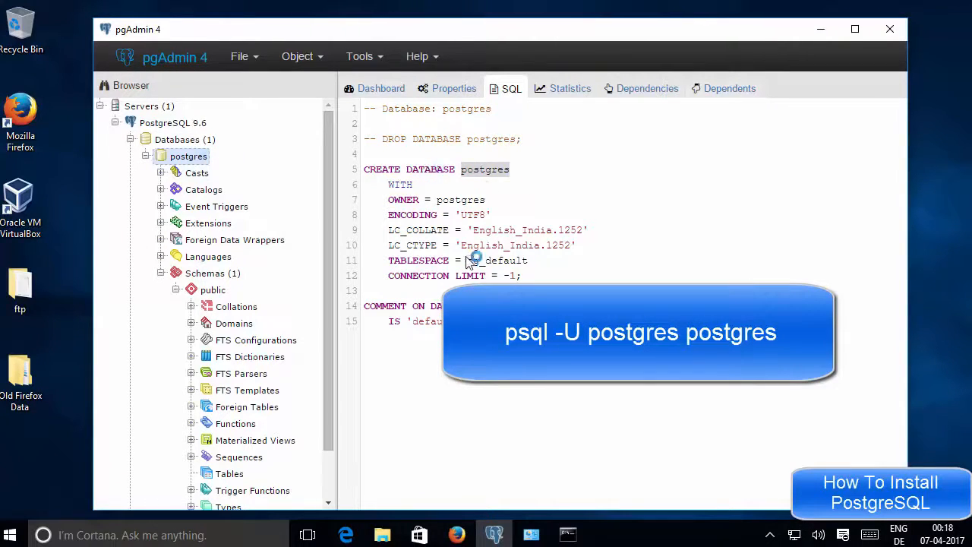
triple_click(494, 170)
double_click(494, 171)
double_click(466, 199)
double_click(486, 171)
left_click(820, 30)
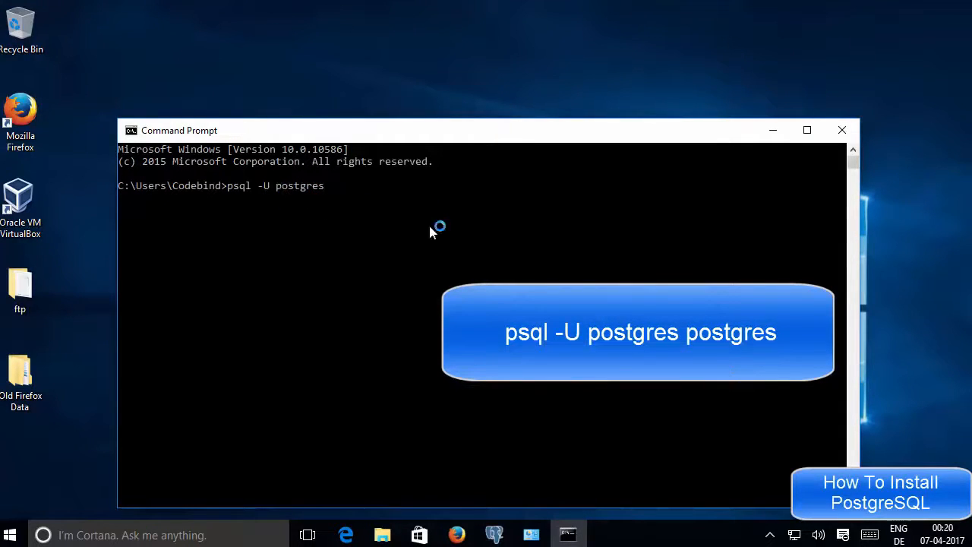
Step: Append the database name postgres to psql -U postgres, run it, and enter the password
left_click(382, 212)
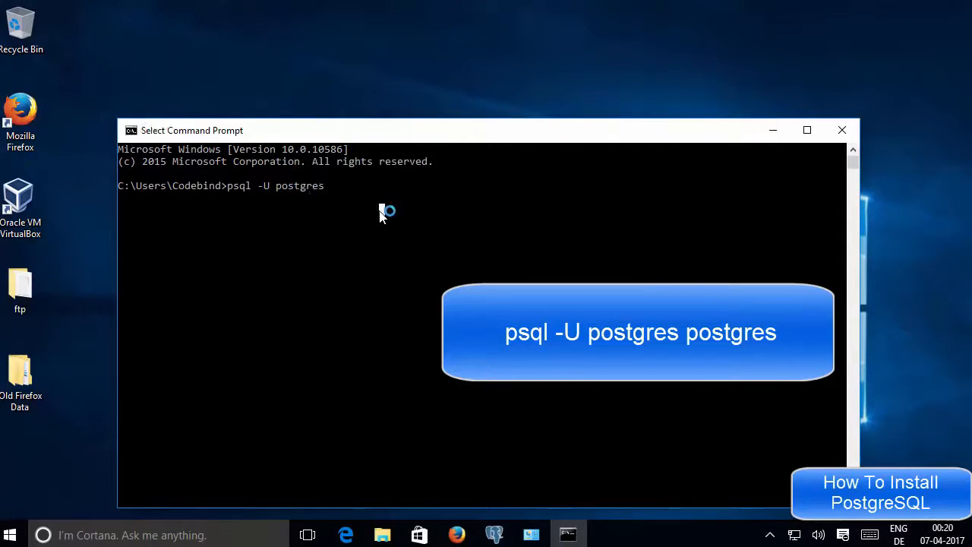
left_click(338, 188)
type("postg")
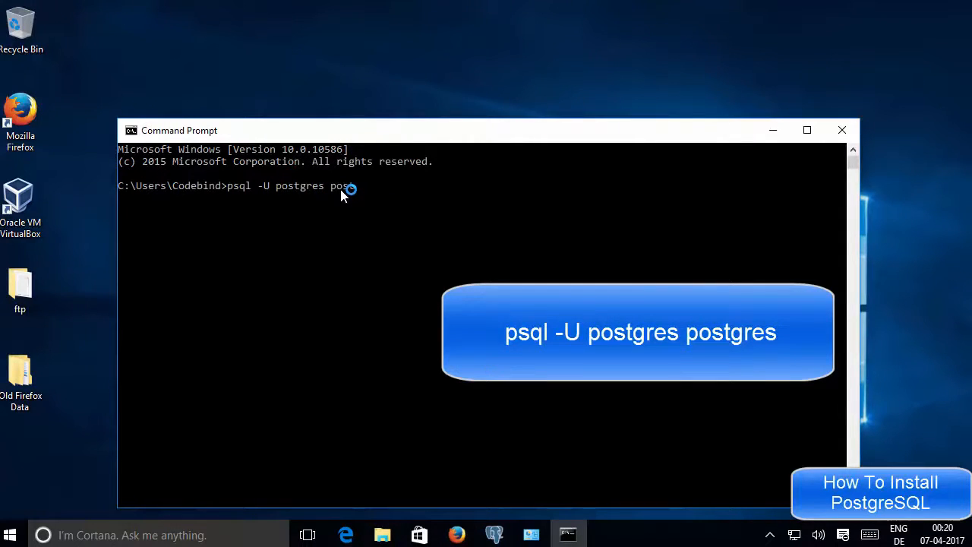
type("res")
left_click(429, 197)
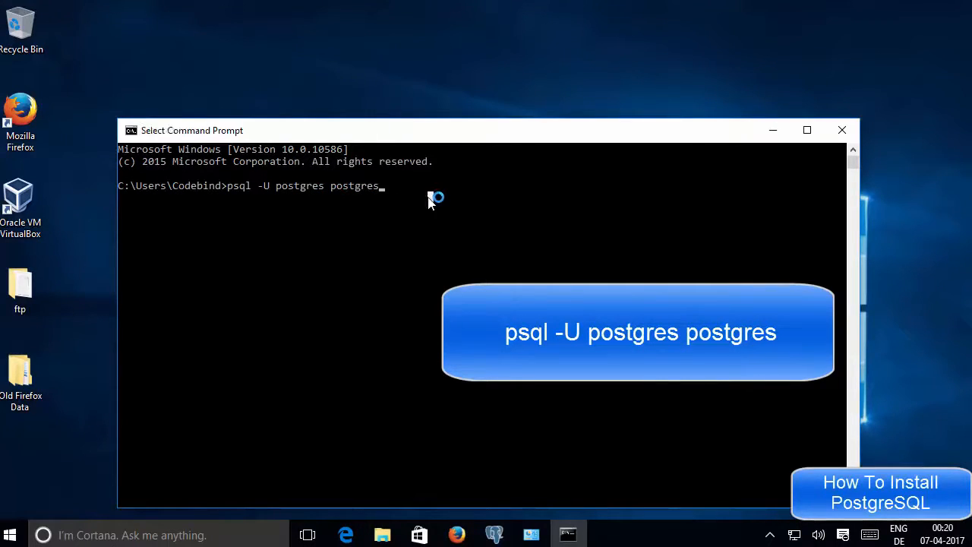
key("Escape")
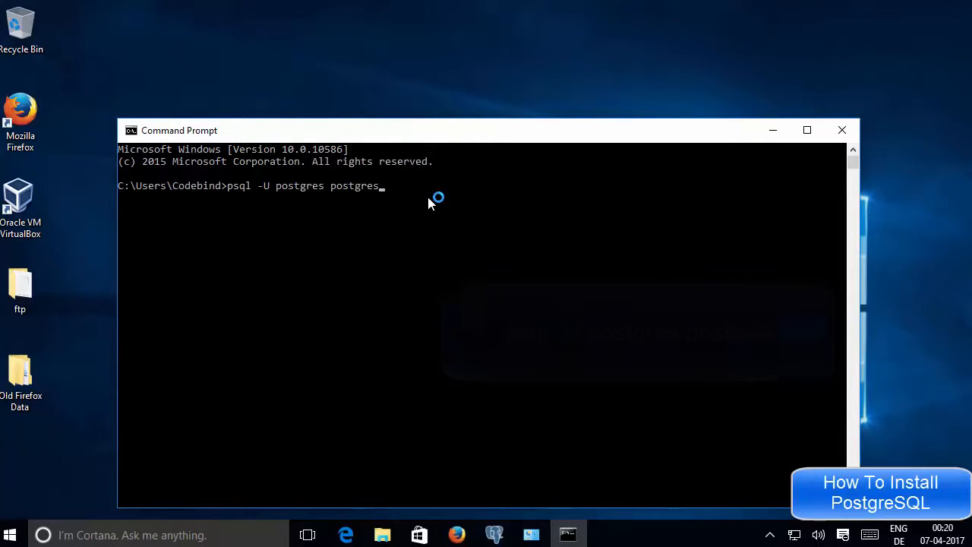
key("Return")
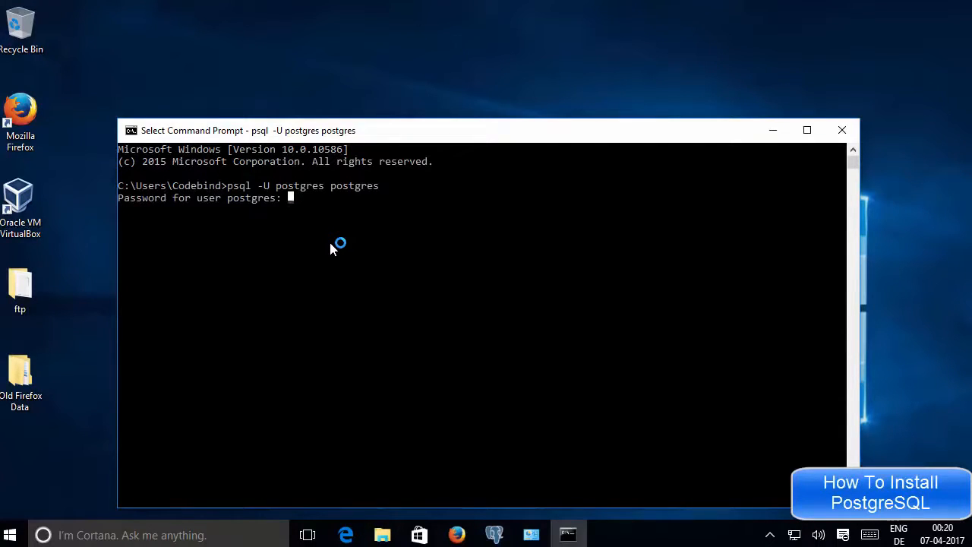
key("Escape")
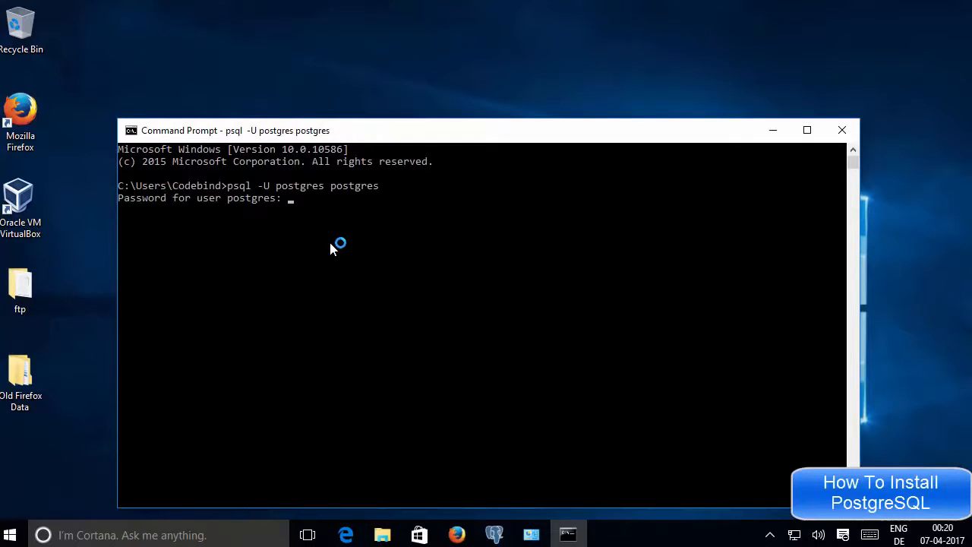
key("Return")
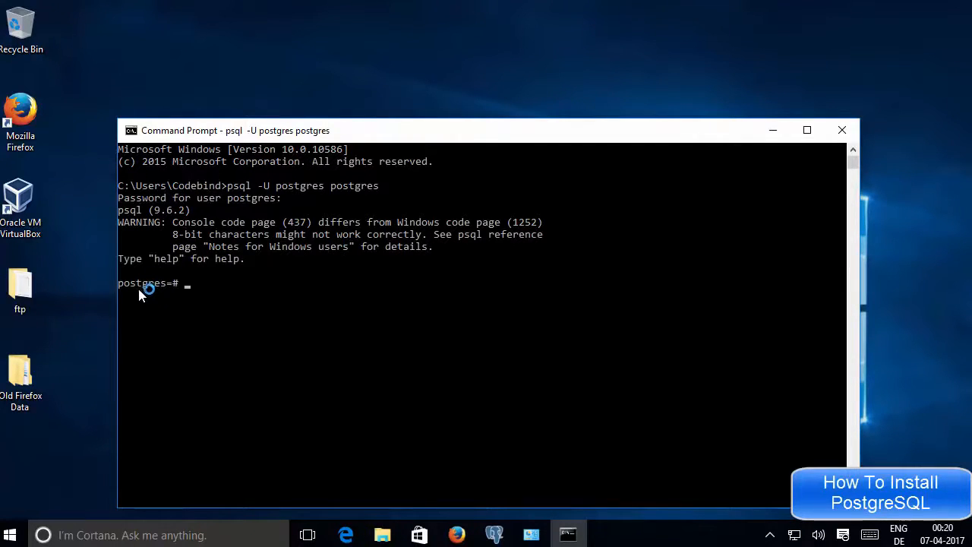
Step: Run \dt to list tables (no relations) and \du to list roles in psql
left_click(233, 295)
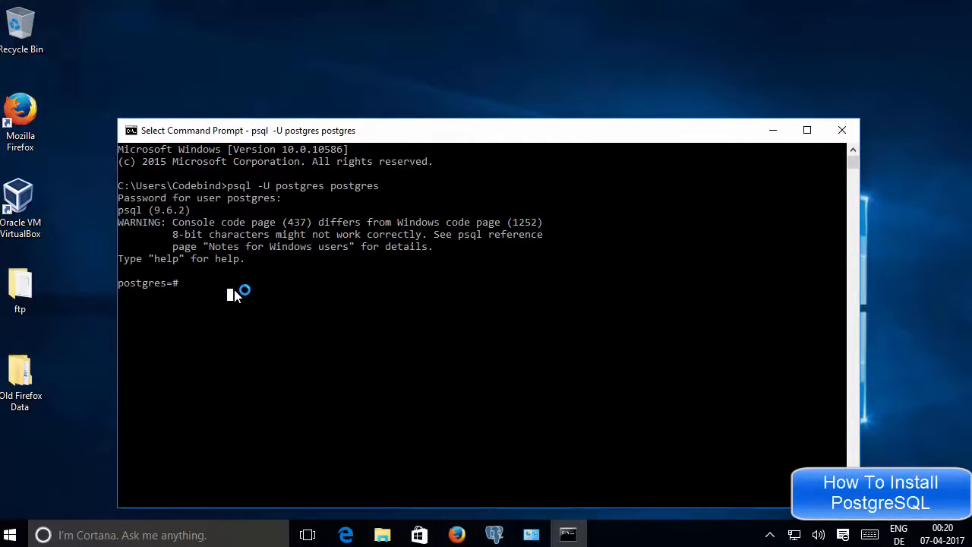
key("Escape")
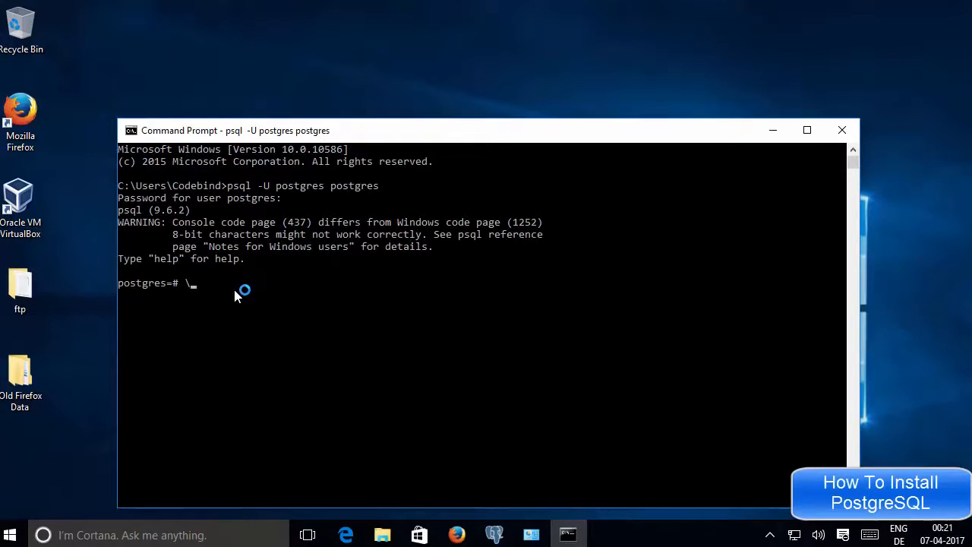
type("/dt")
key("Return")
type("\\dt")
key("Return")
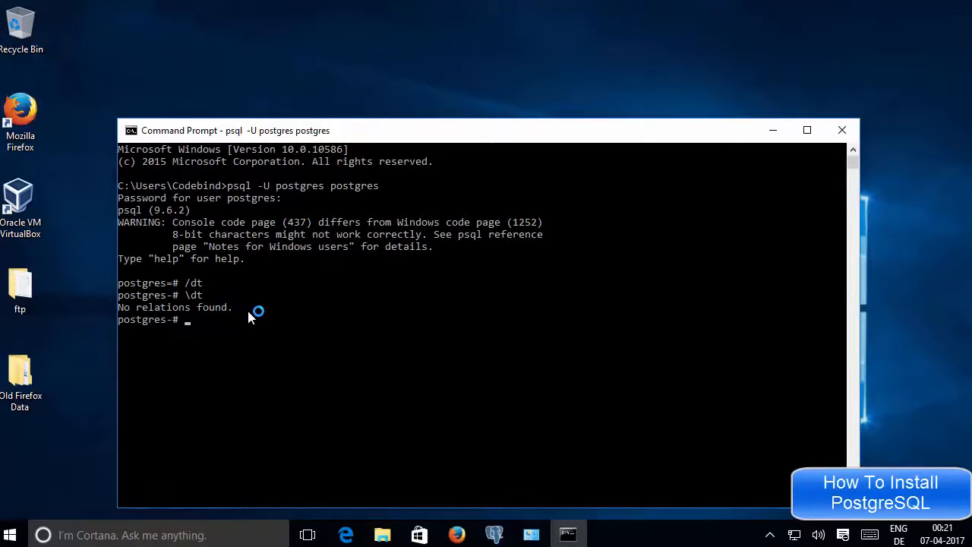
type("\\du")
key("Return")
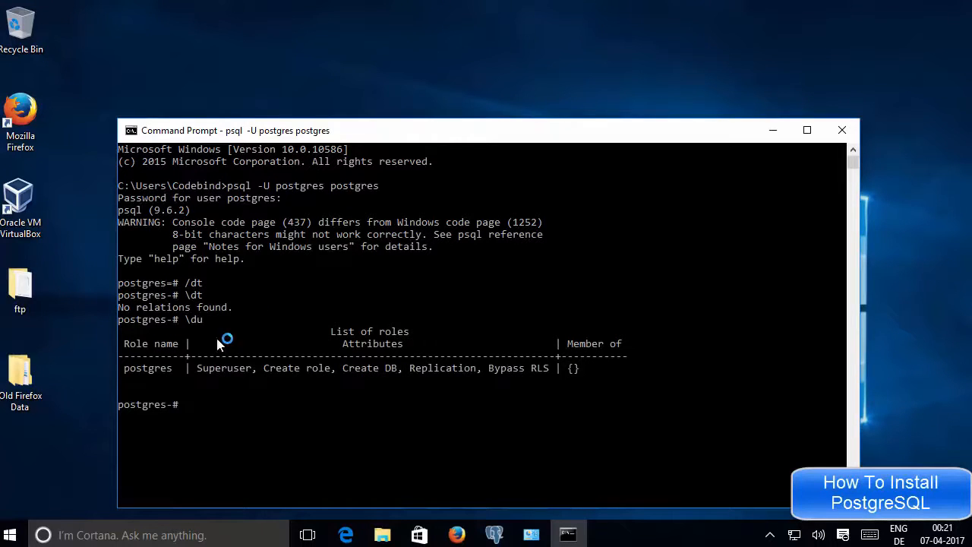
Step: Highlight the postgres role and its Superuser attribute, then move the console window up
double_click(148, 369)
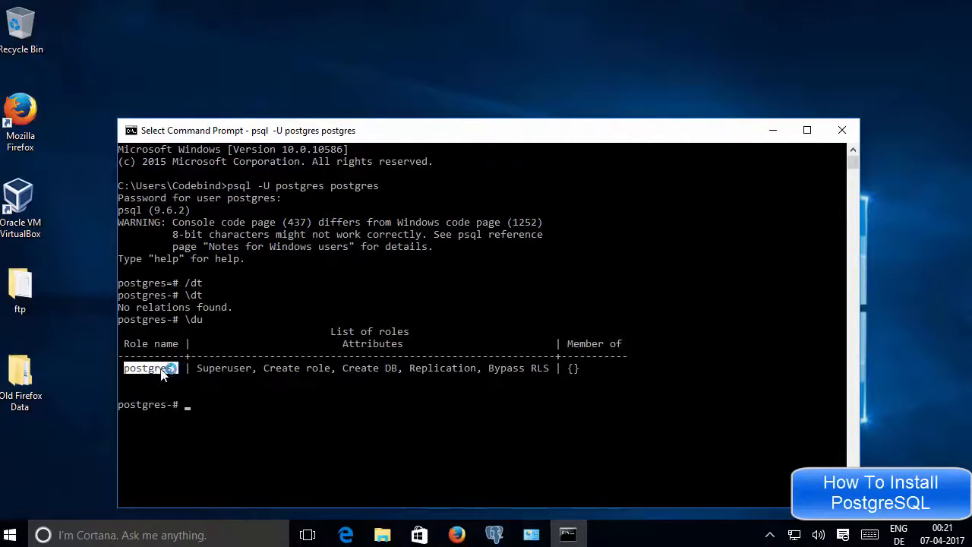
left_click(202, 370)
left_click_drag(201, 369, 399, 371)
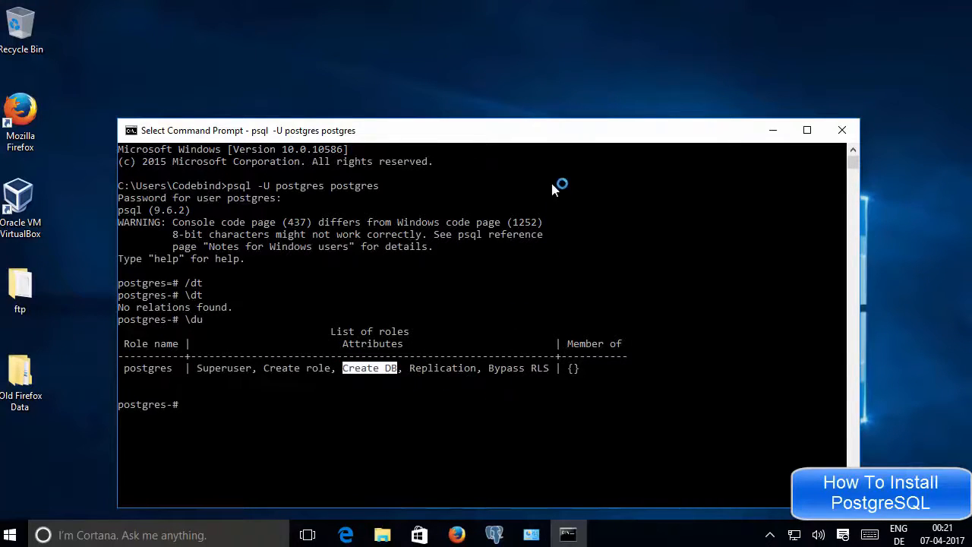
left_click_drag(560, 130, 552, 93)
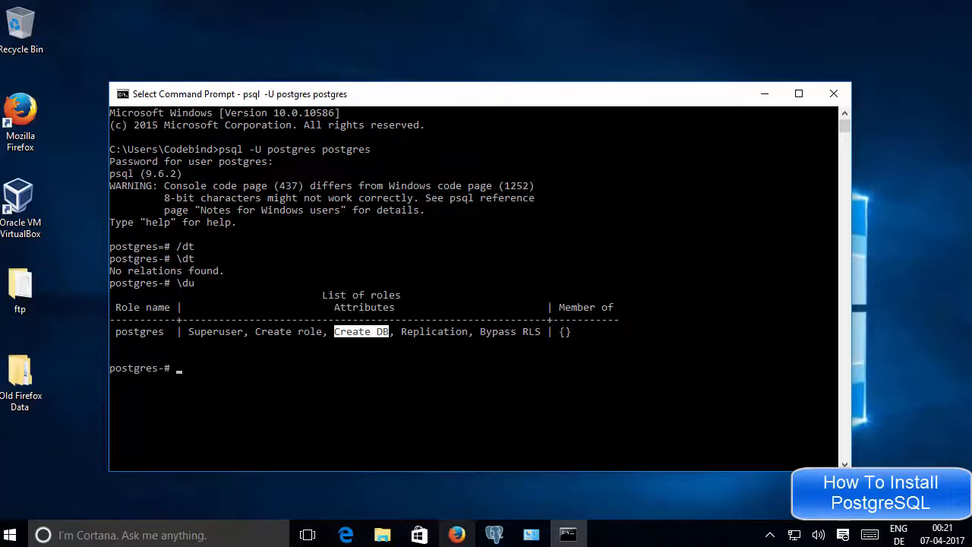
left_click(702, 367)
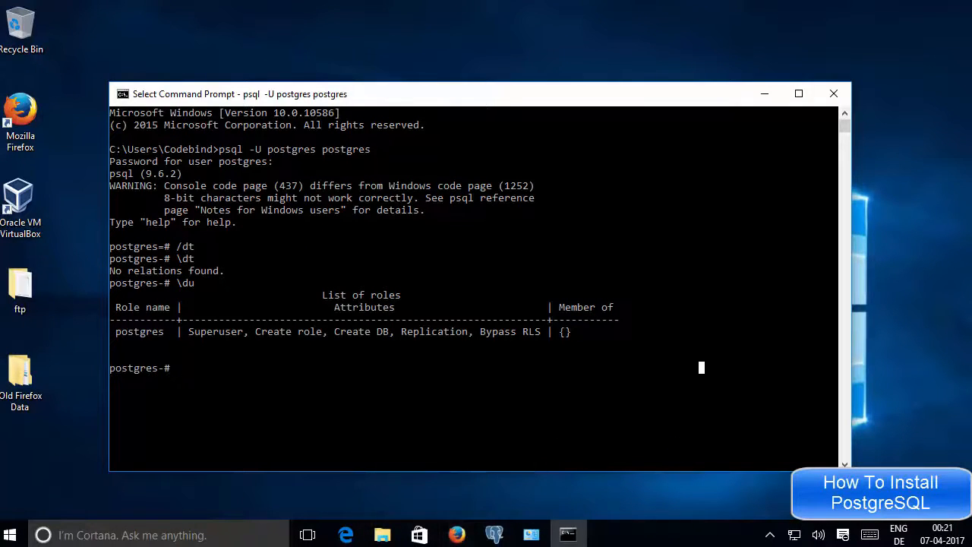